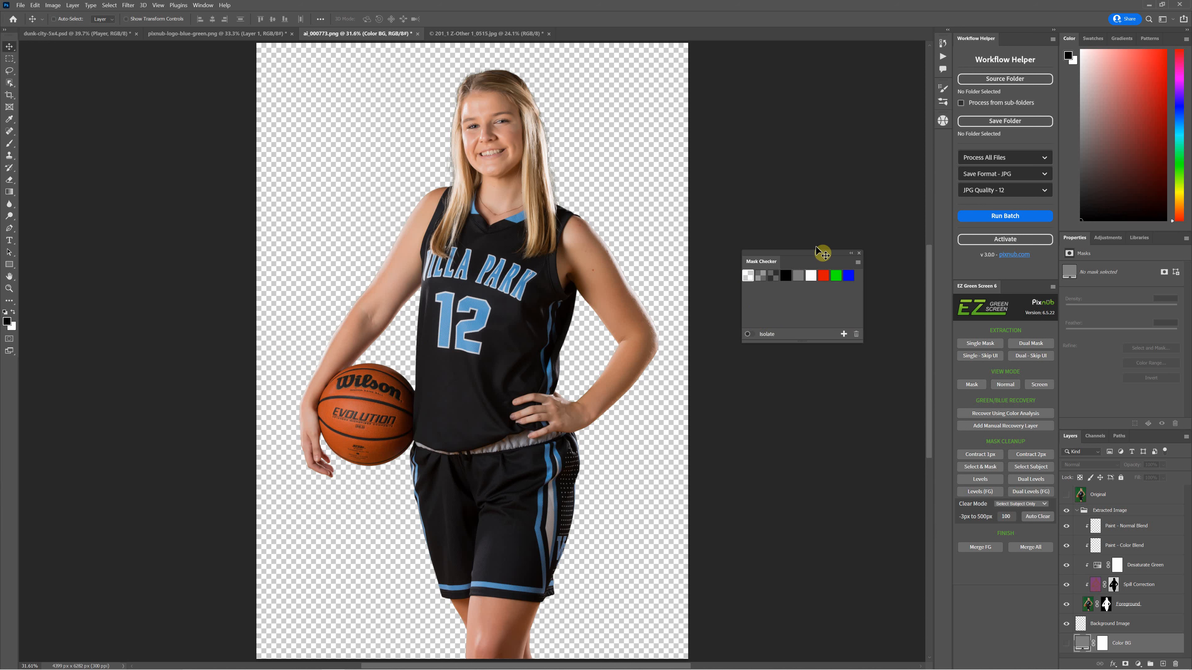
- Browse the Creative Cloud plugin marketplace, filter it to Photoshop and search for "mask", then minimize the marketplace window
left_click(178, 5)
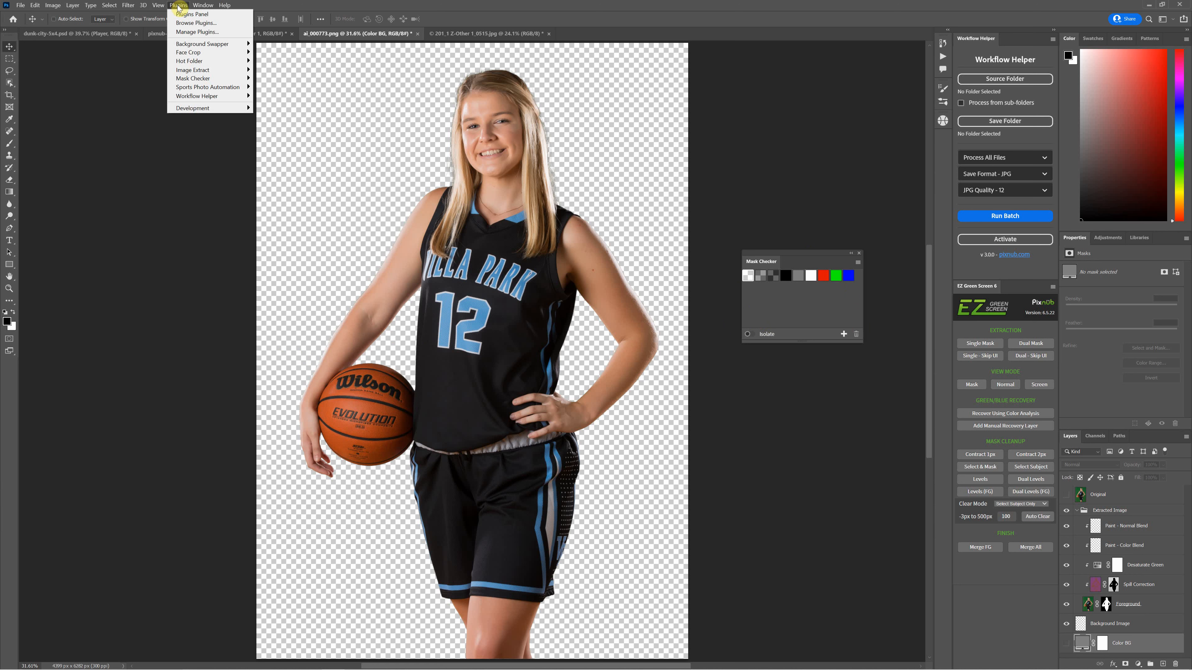
left_click(192, 22)
left_click(324, 372)
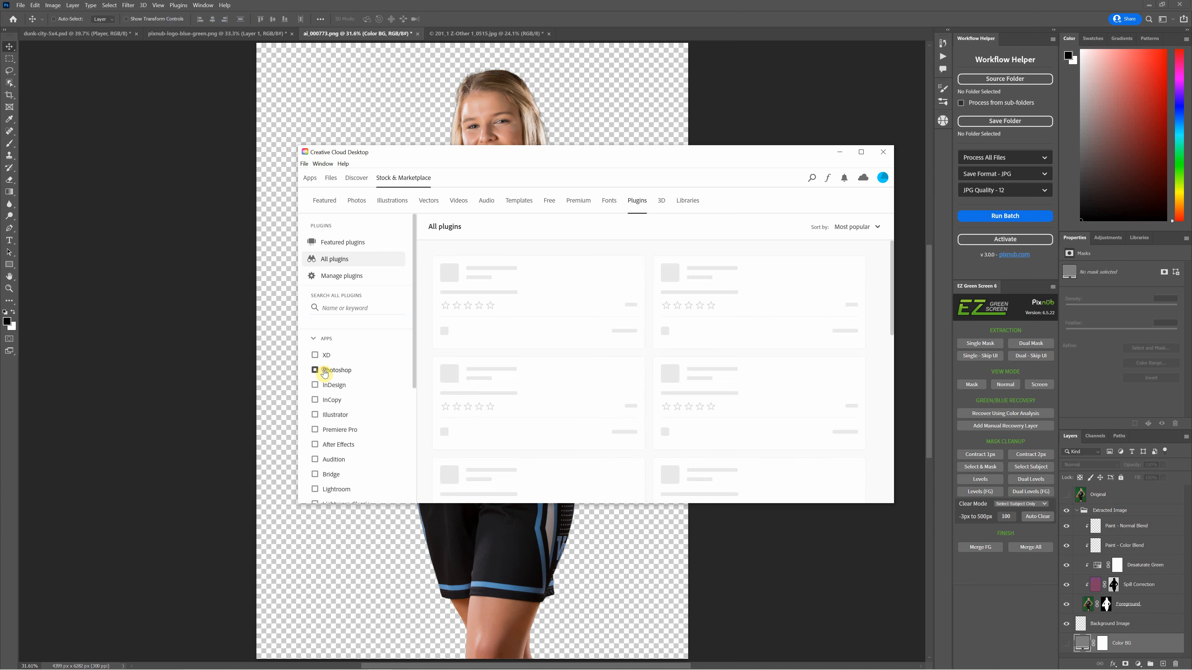
left_click(334, 308)
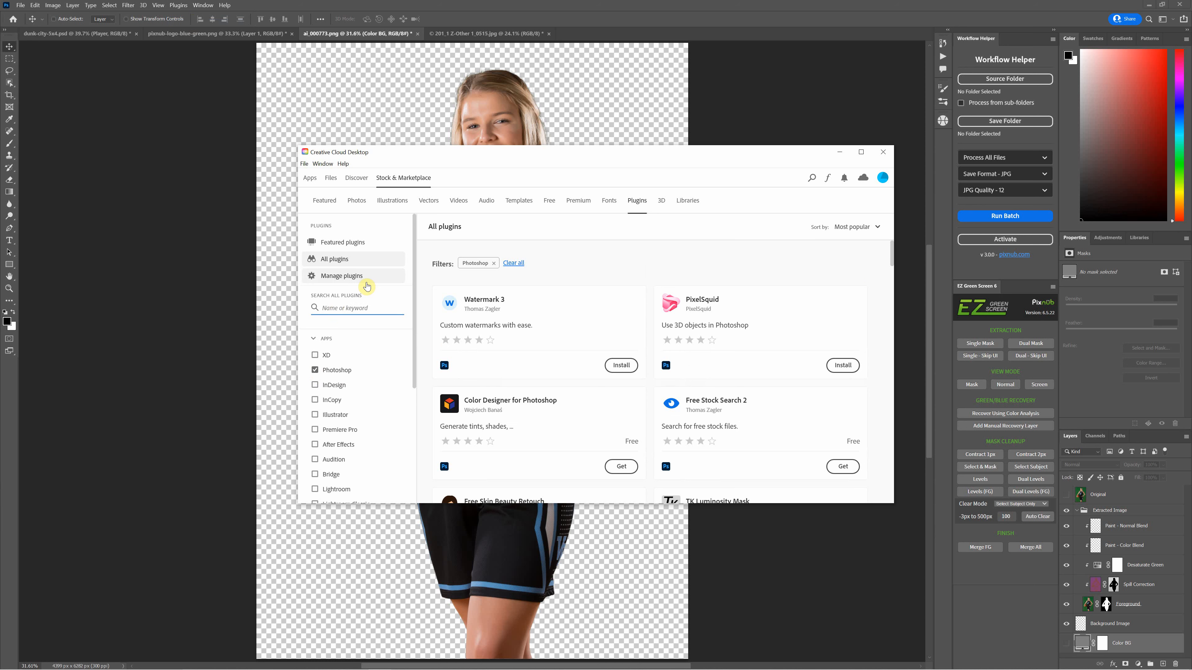
type("mask")
key("Return")
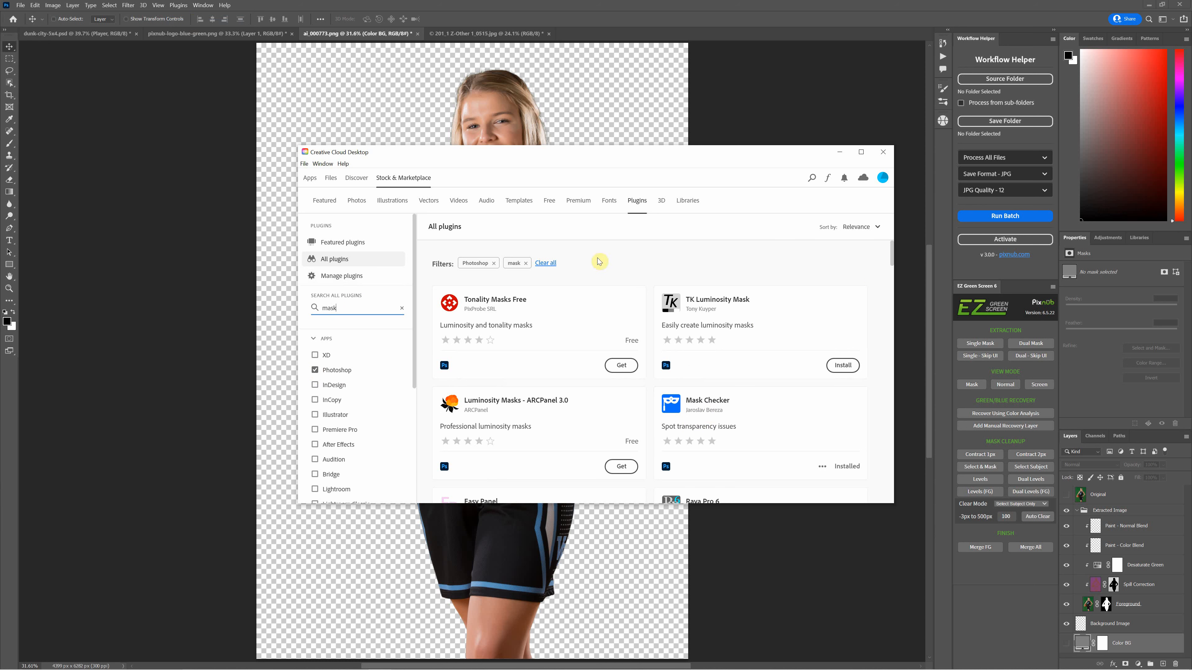
left_click(839, 156)
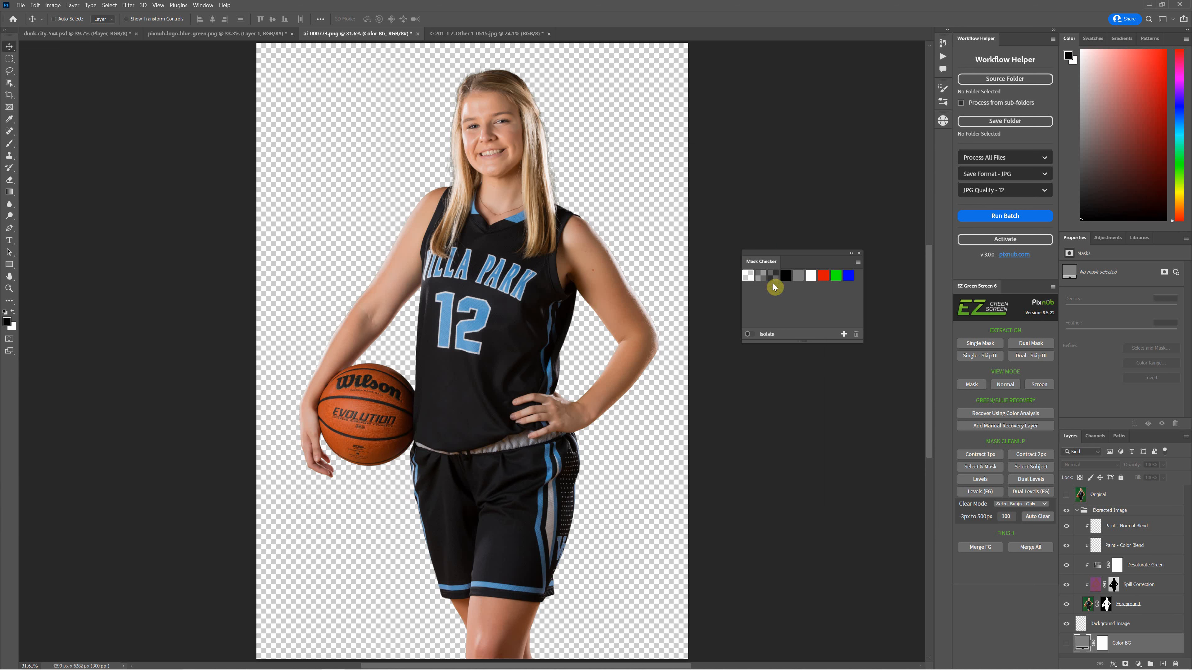
- Preview the cut-out athlete on black and gray Mask Checker backgrounds, then return to the light checkerboard
left_click(786, 281)
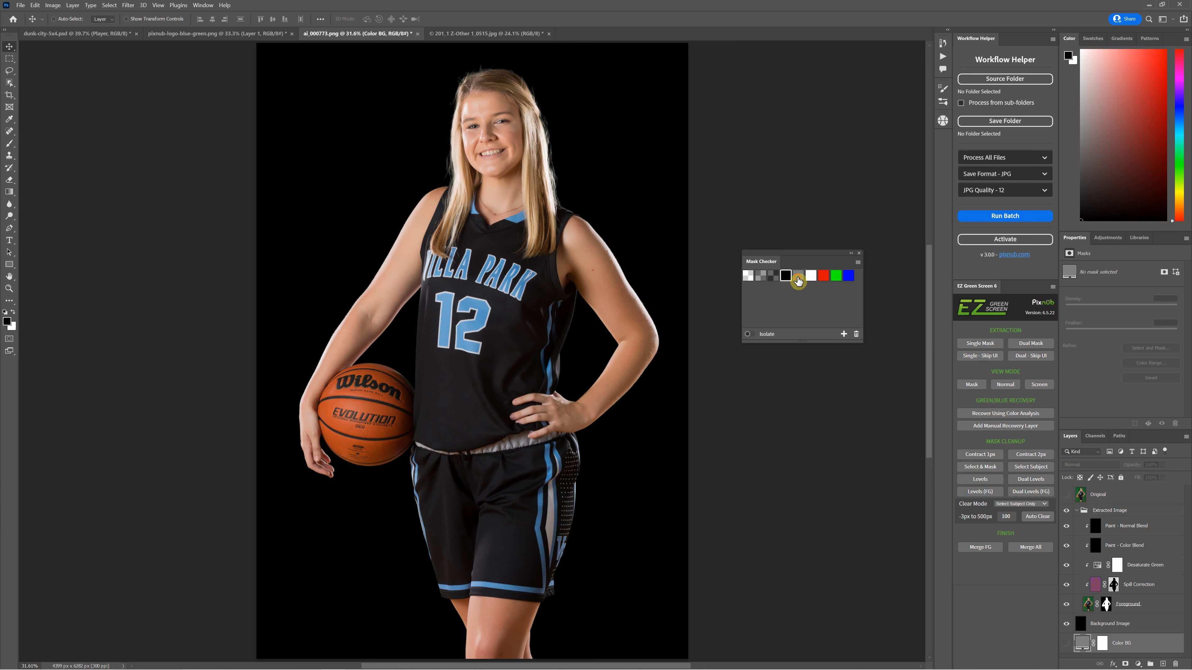
left_click(799, 280)
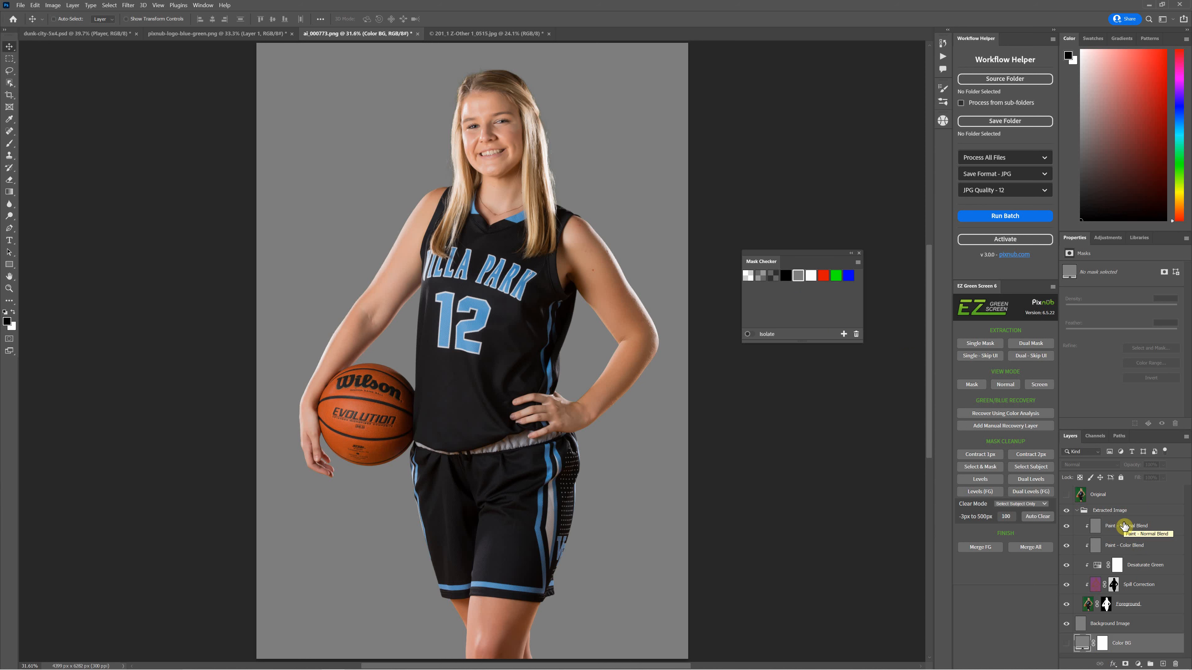
left_click(749, 276)
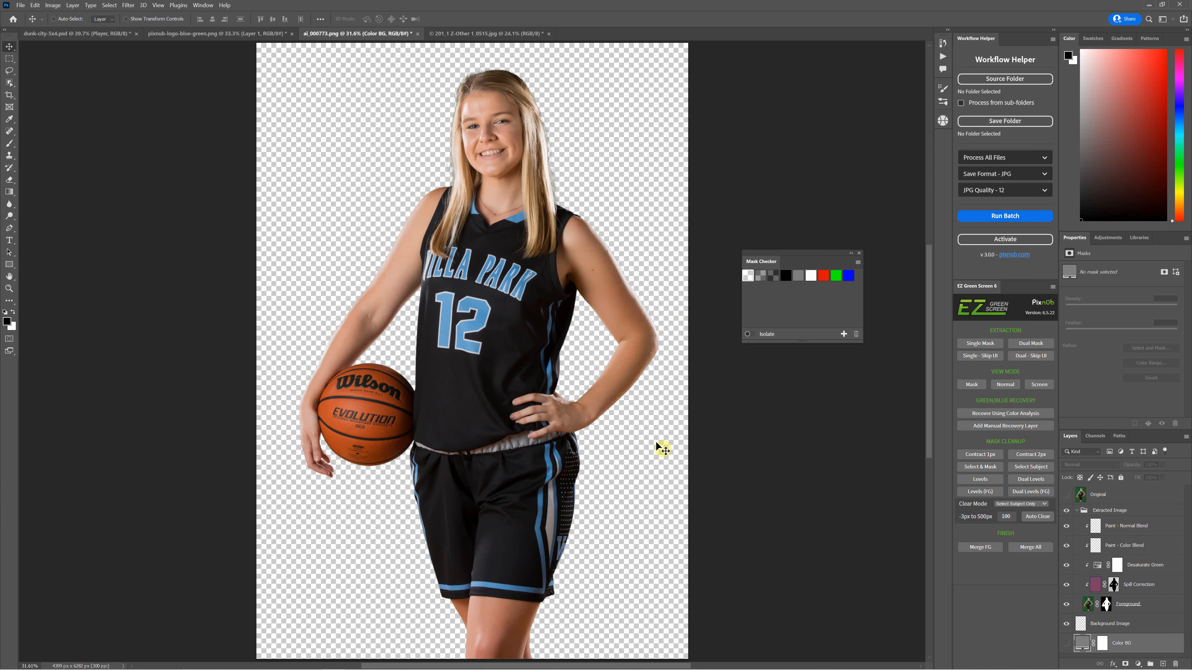
- Preview the cut-out on the remaining default Mask Checker backgrounds, from medium and dark checkerboards through black, gray, white, red, green and blue
left_click(762, 276)
left_click(773, 277)
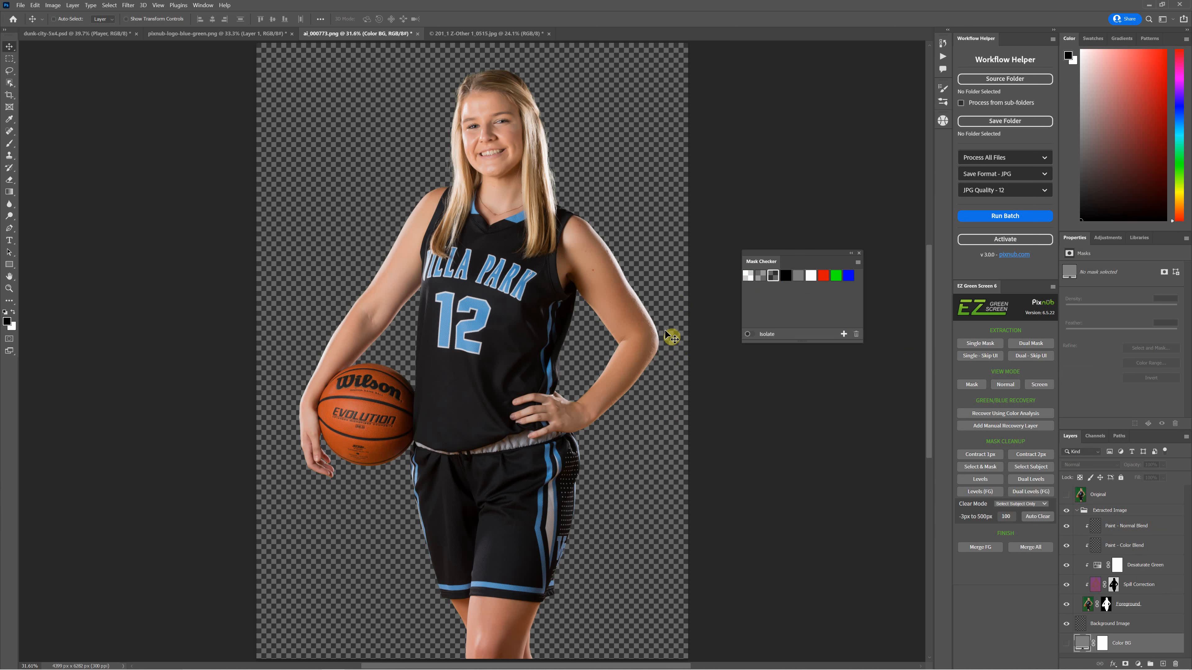
left_click(785, 276)
left_click(798, 276)
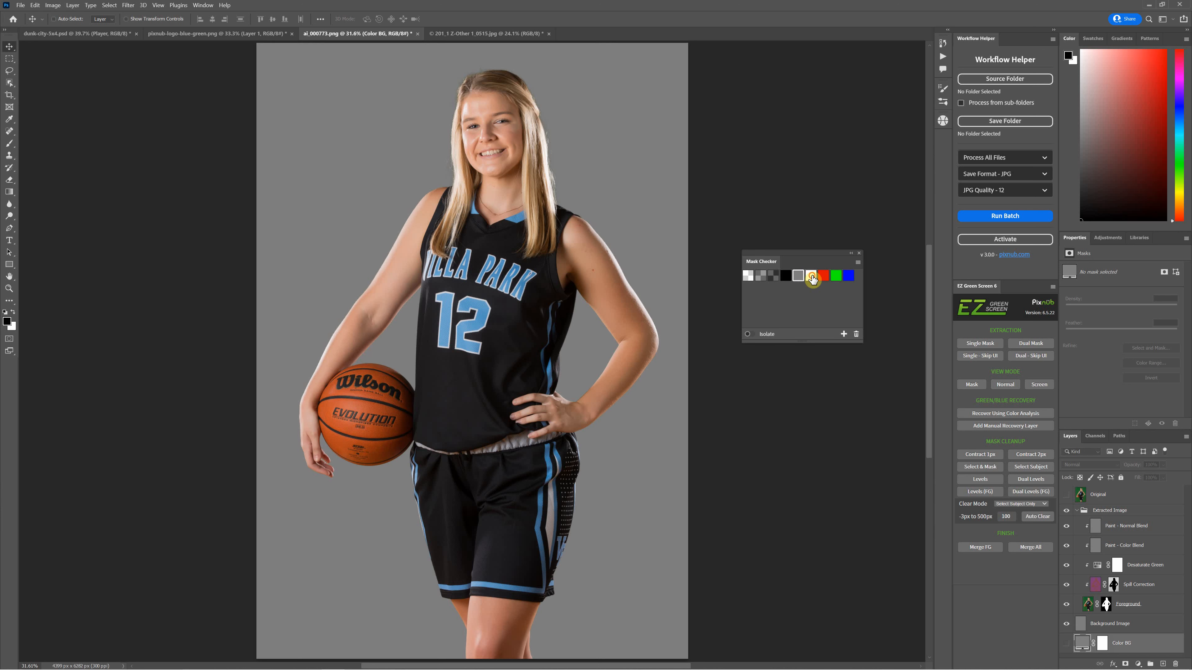
left_click(811, 277)
left_click(823, 277)
left_click(835, 277)
left_click(850, 277)
- Add a custom steel-blue swatch, #3c638a, to Mask Checker and apply it as the transparency background
left_click(845, 334)
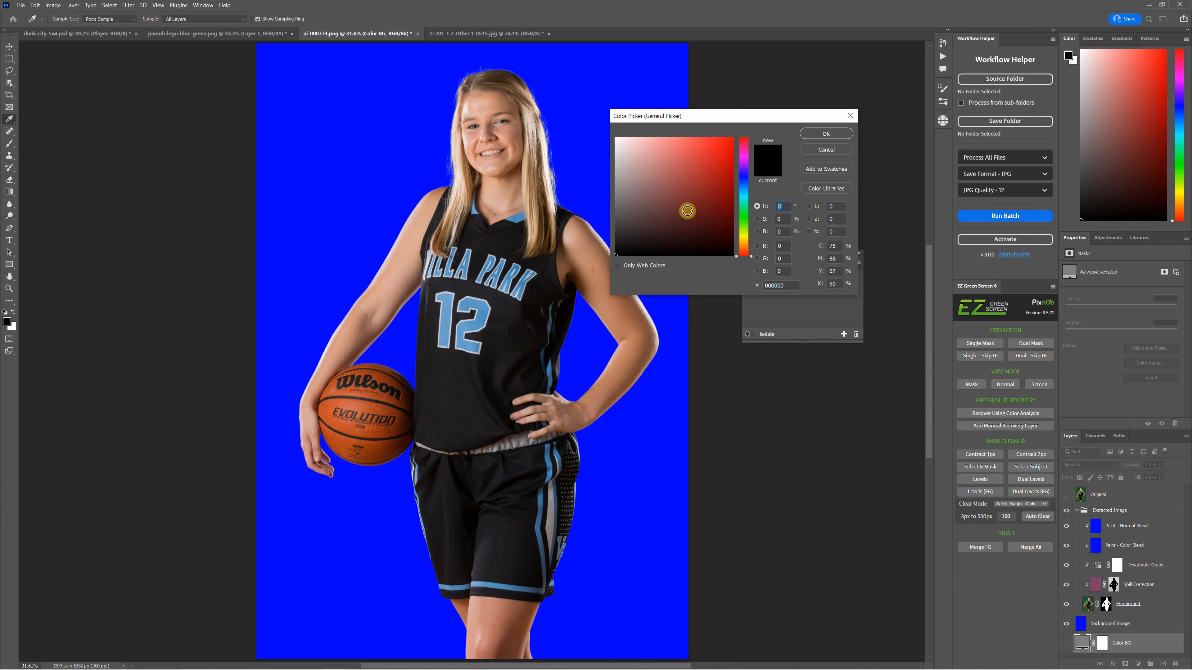
mouse_move(688, 211)
left_mouse_down()
mouse_move(705, 212)
mouse_move(703, 169)
mouse_move(683, 192)
left_mouse_up()
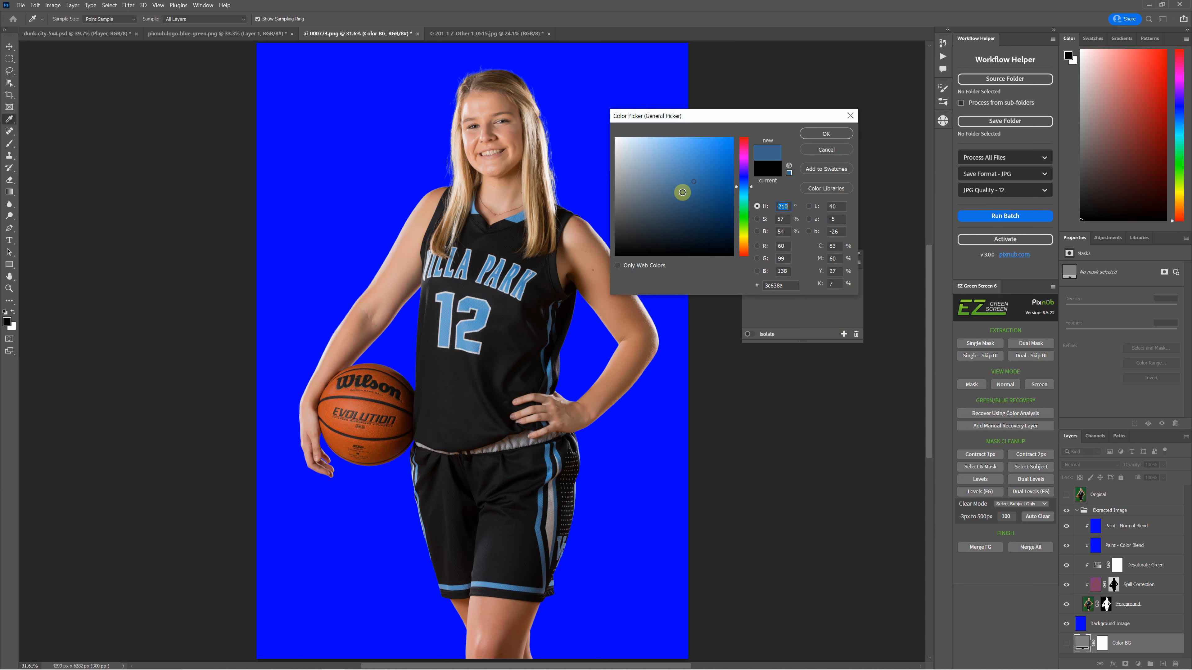
left_click(827, 133)
left_click(748, 289)
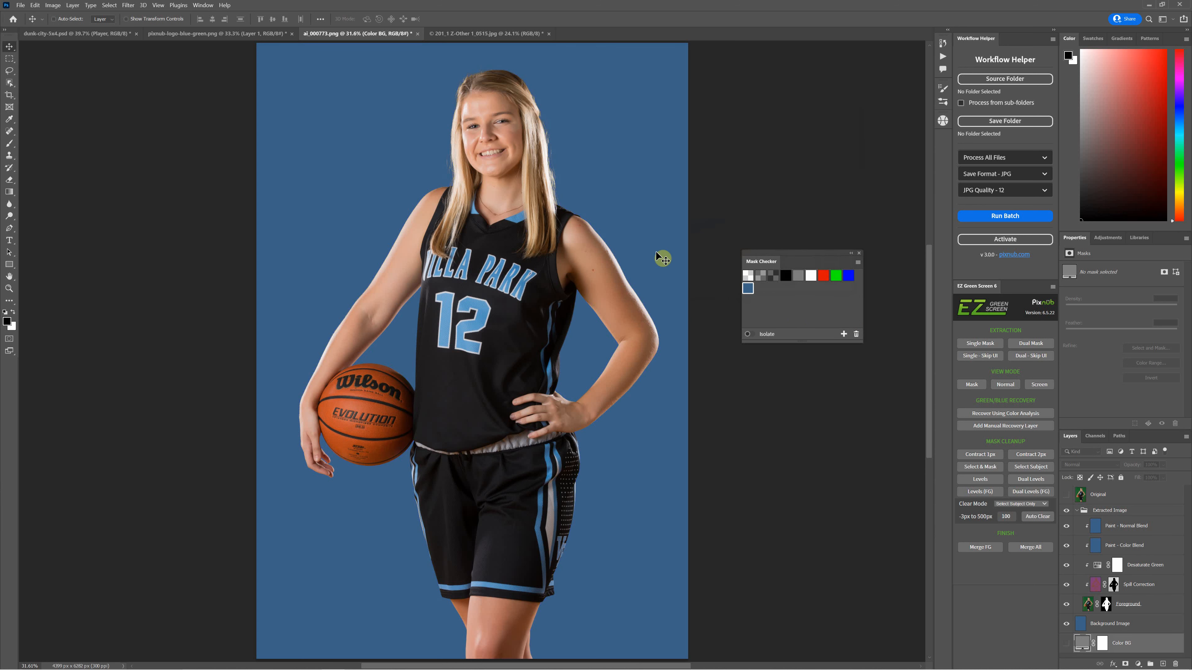
- Add a magenta swatch to Mask Checker with hue 300, saturation 100 and brightness 100, and apply it behind the athlete
left_click(837, 331)
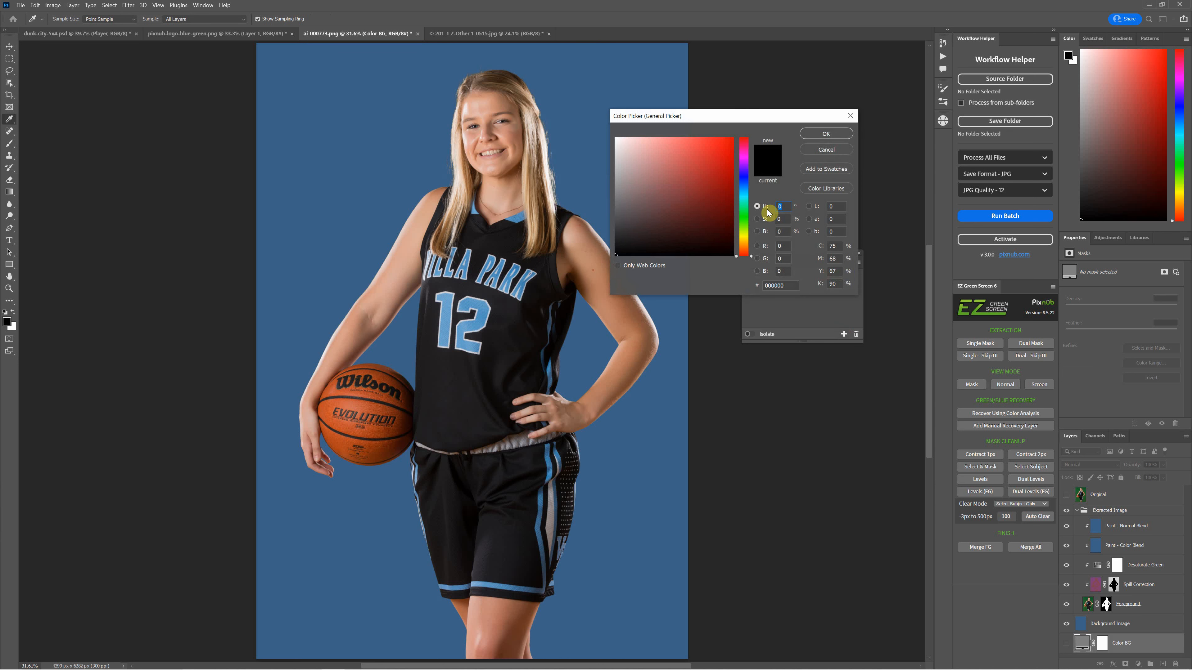
type("300")
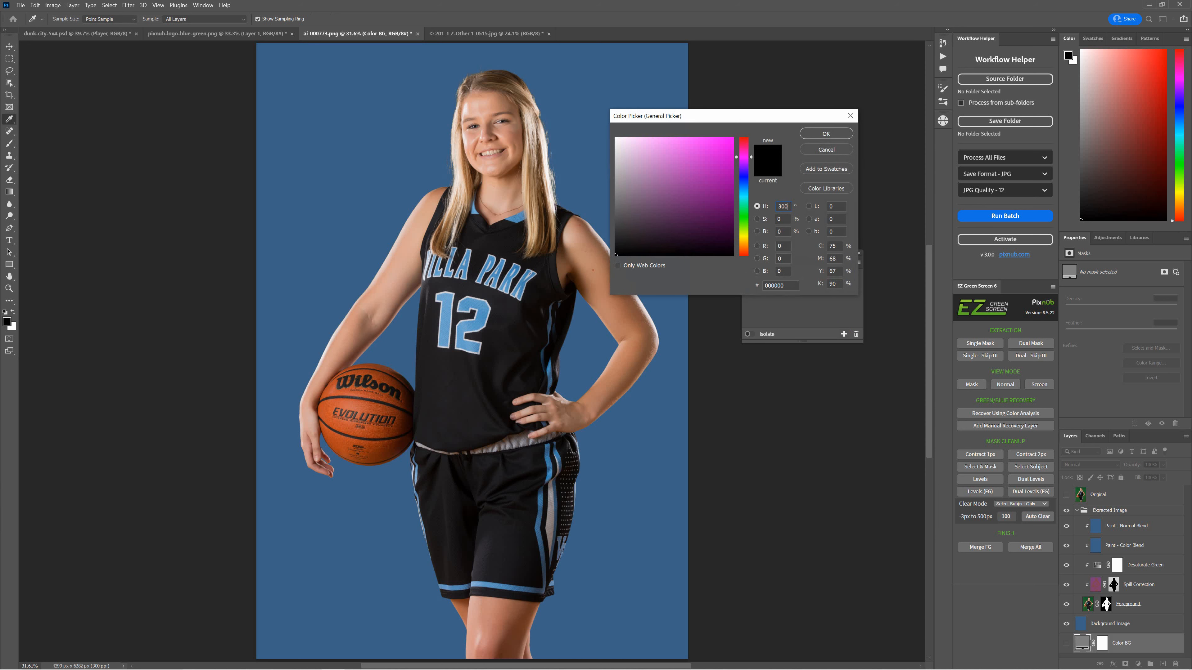
left_click(781, 218)
type("100")
left_click(782, 232)
type("100")
left_click(841, 135)
left_click(760, 288)
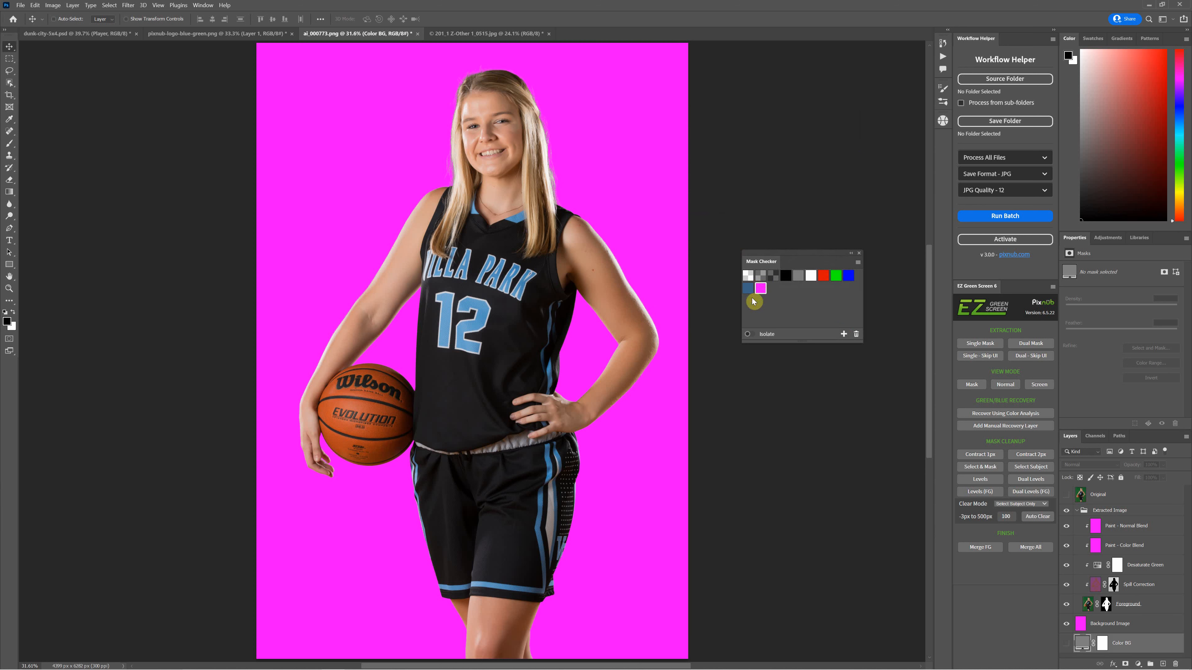
- Compare the athlete's cut-out edges on the white, light checkerboard and magenta Mask Checker backgrounds
left_click(811, 276)
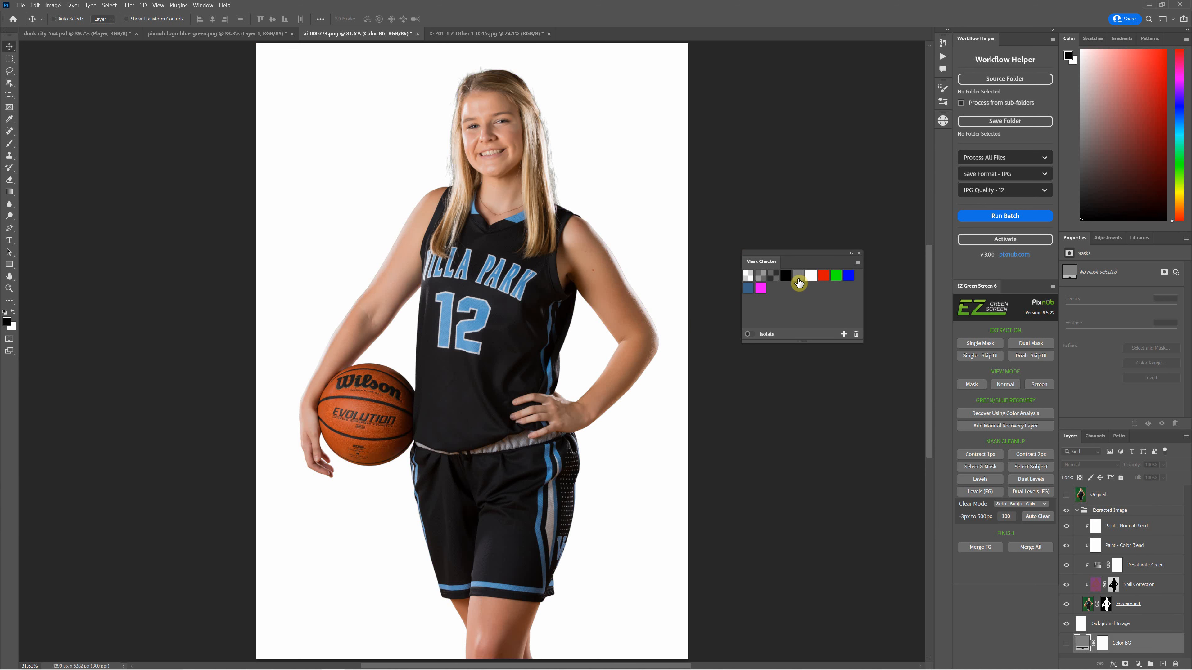
left_click(748, 277)
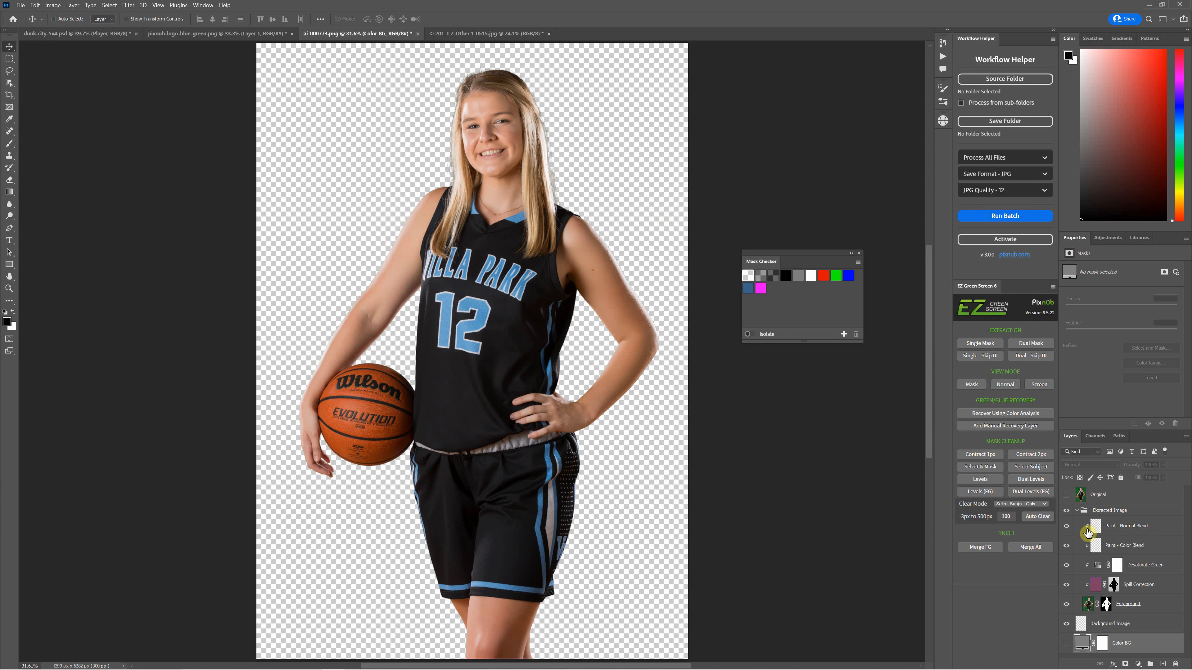
left_click(761, 290)
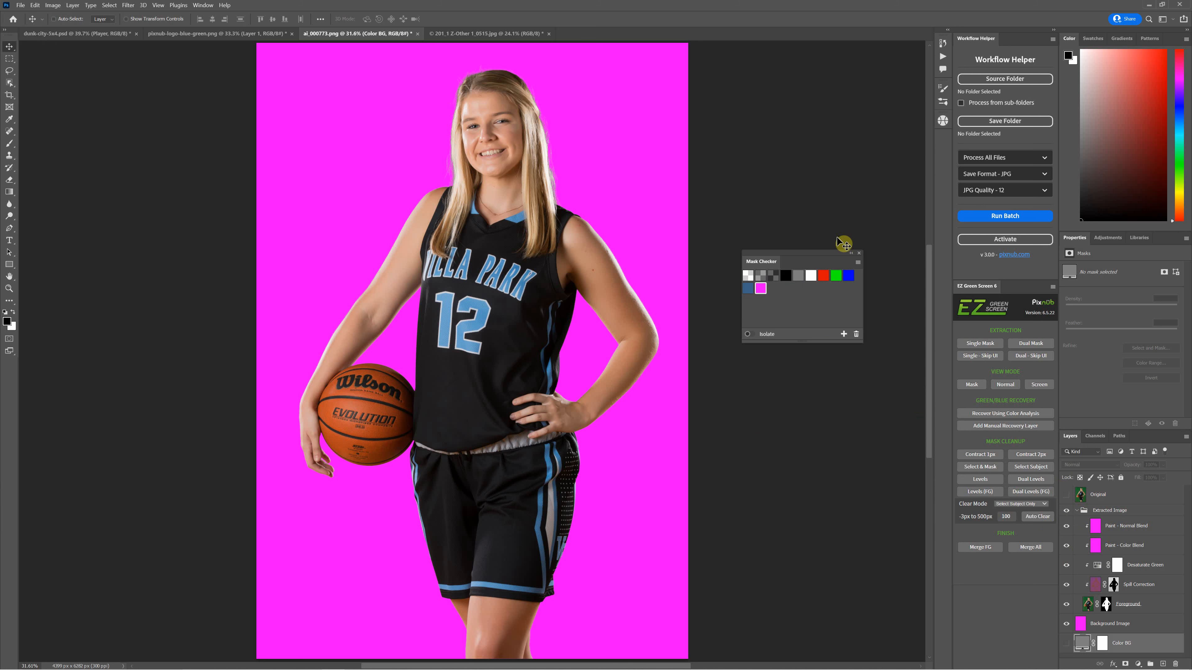
- In the Transparency & Gamut preferences, try the Light, Medium and Dark grid color presets in turn
left_click(34, 6)
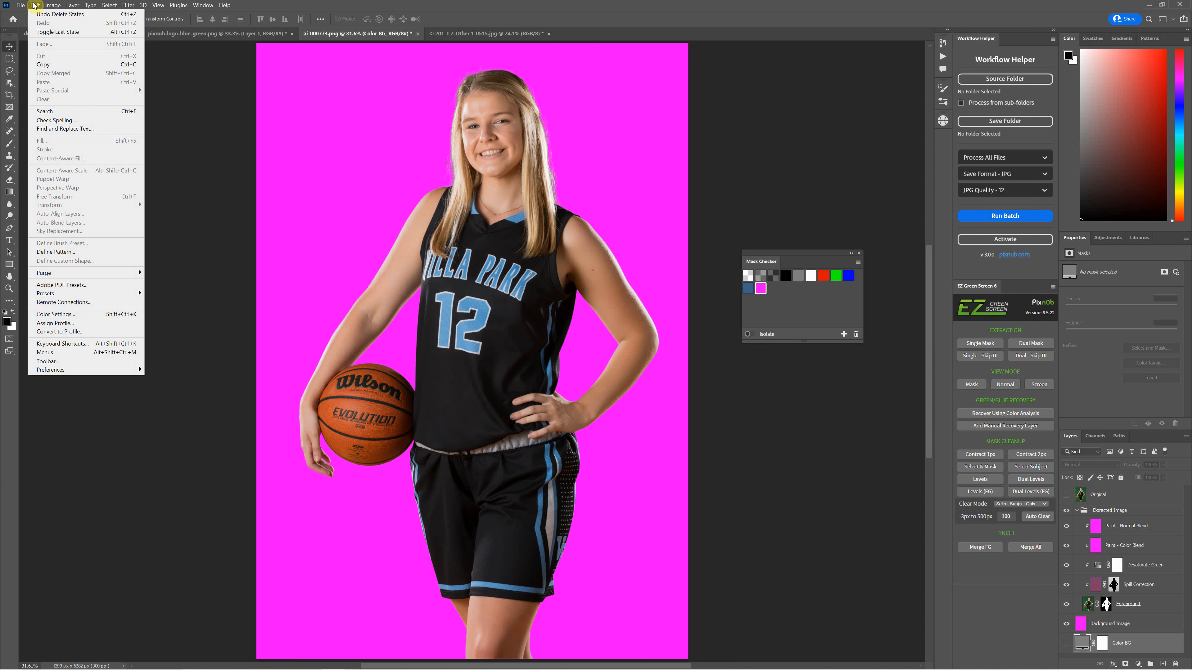
mouse_move(52, 373)
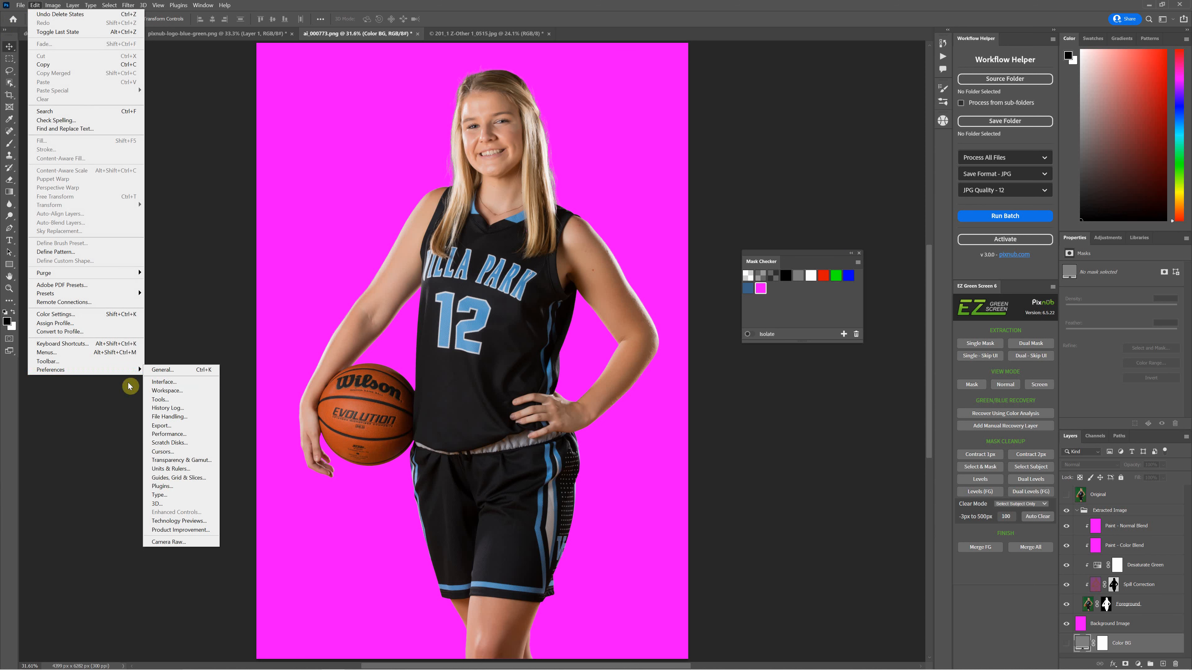
left_click(196, 461)
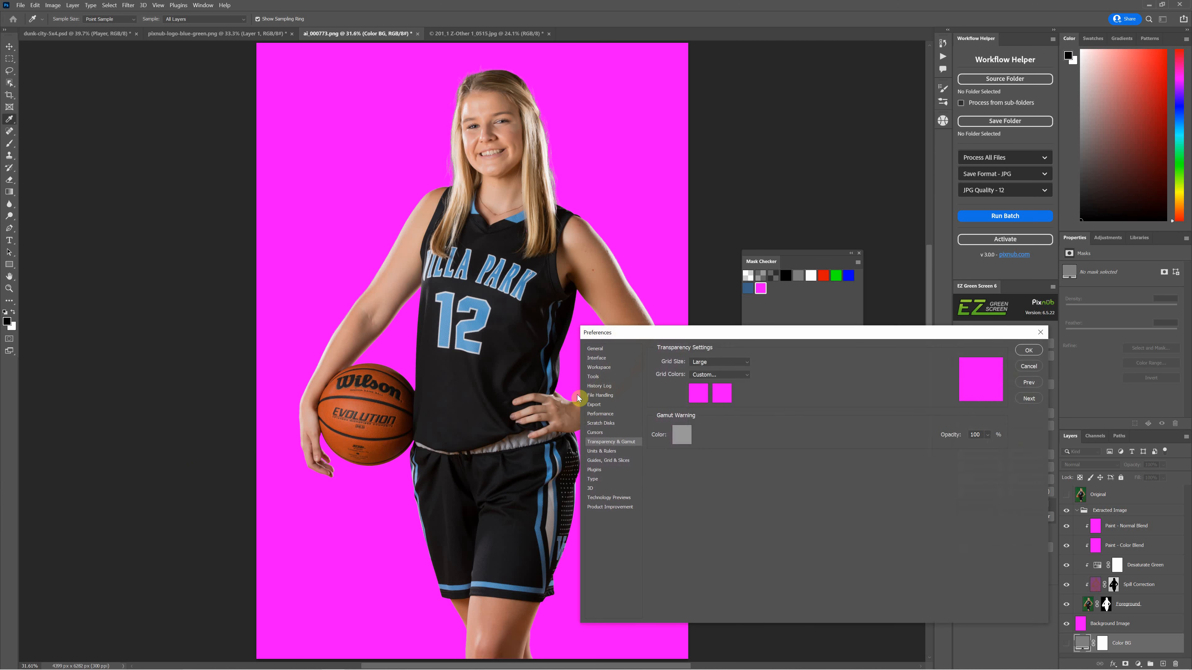
left_click_drag(817, 332, 780, 306)
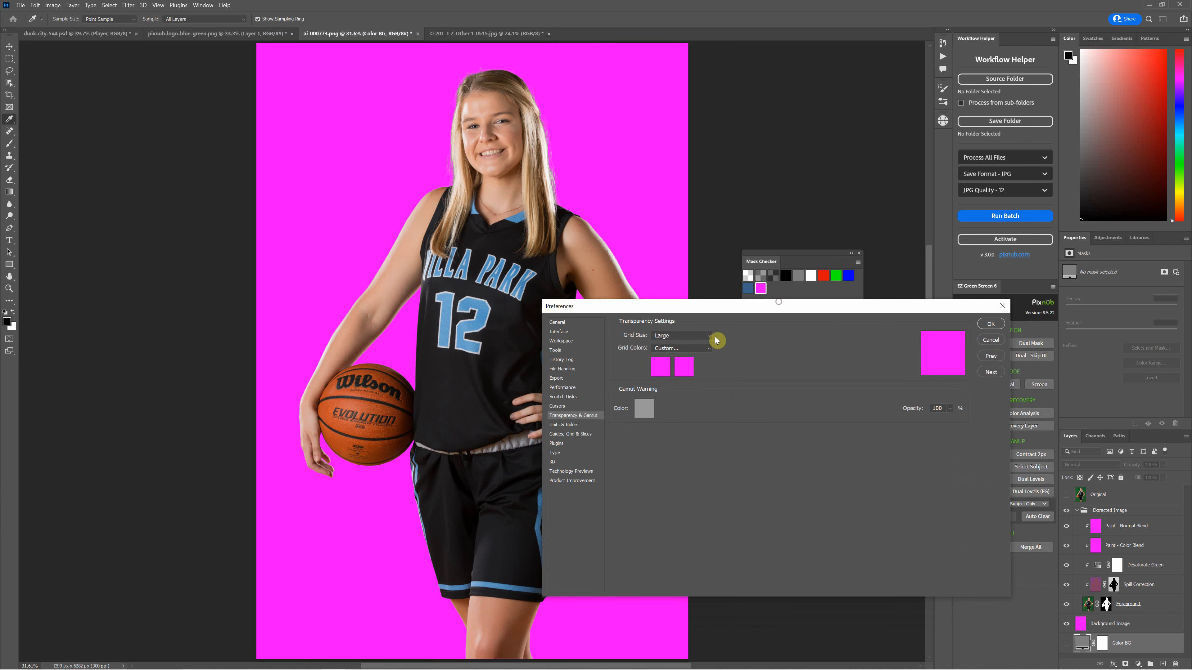
left_click(702, 350)
left_click(679, 377)
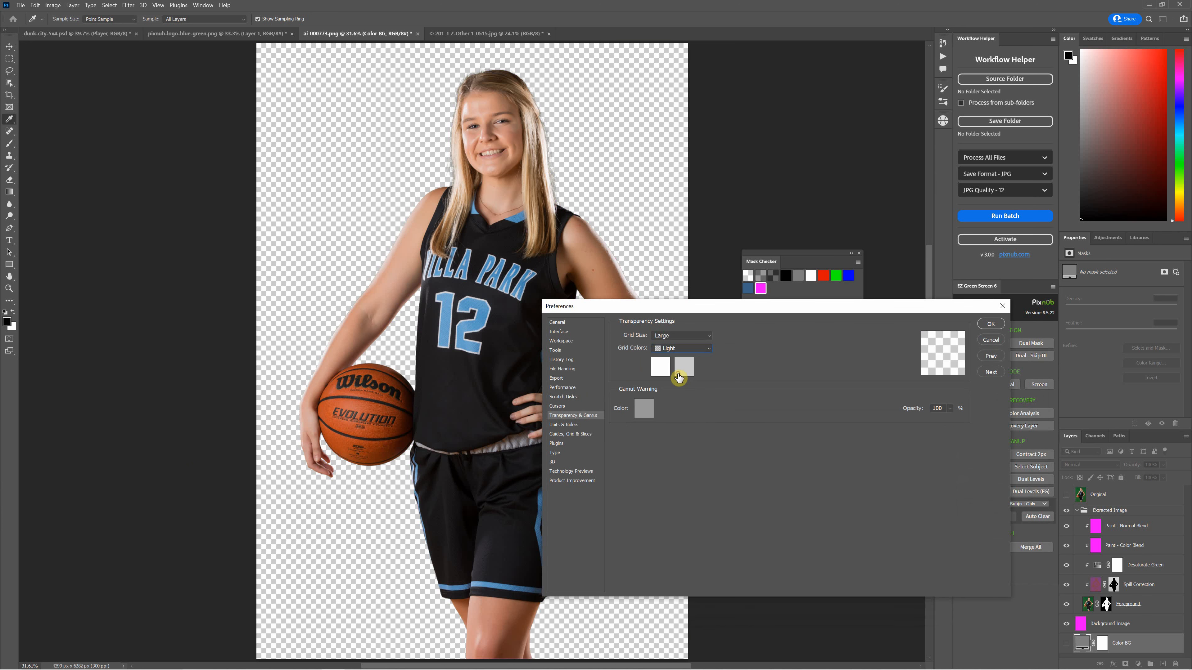
left_click(684, 351)
left_click(676, 369)
left_click(681, 348)
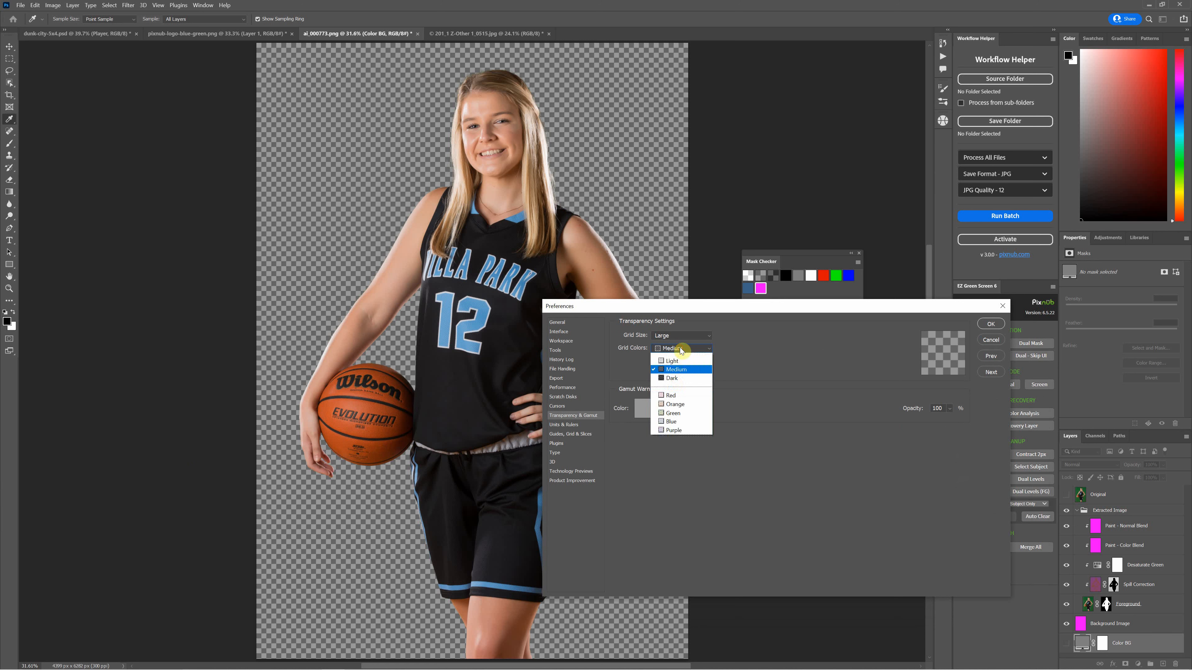
left_click(676, 378)
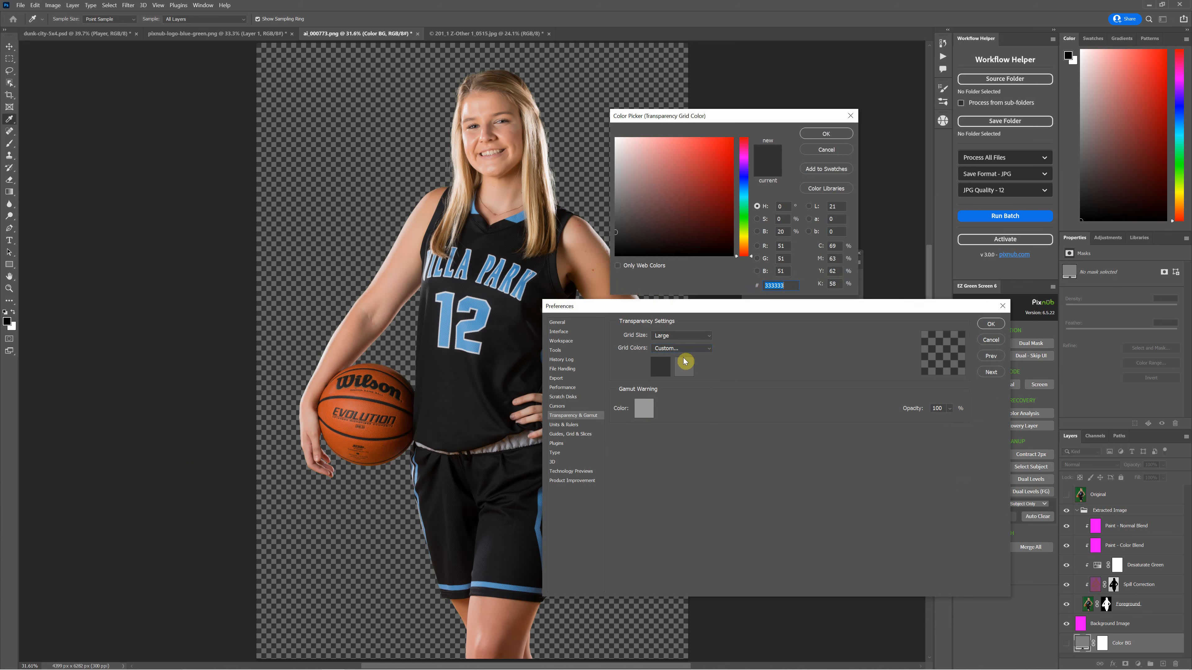
- Set both custom transparency grid colors to pure red, ff0000, and apply the preferences
left_click_drag(673, 235, 761, 111)
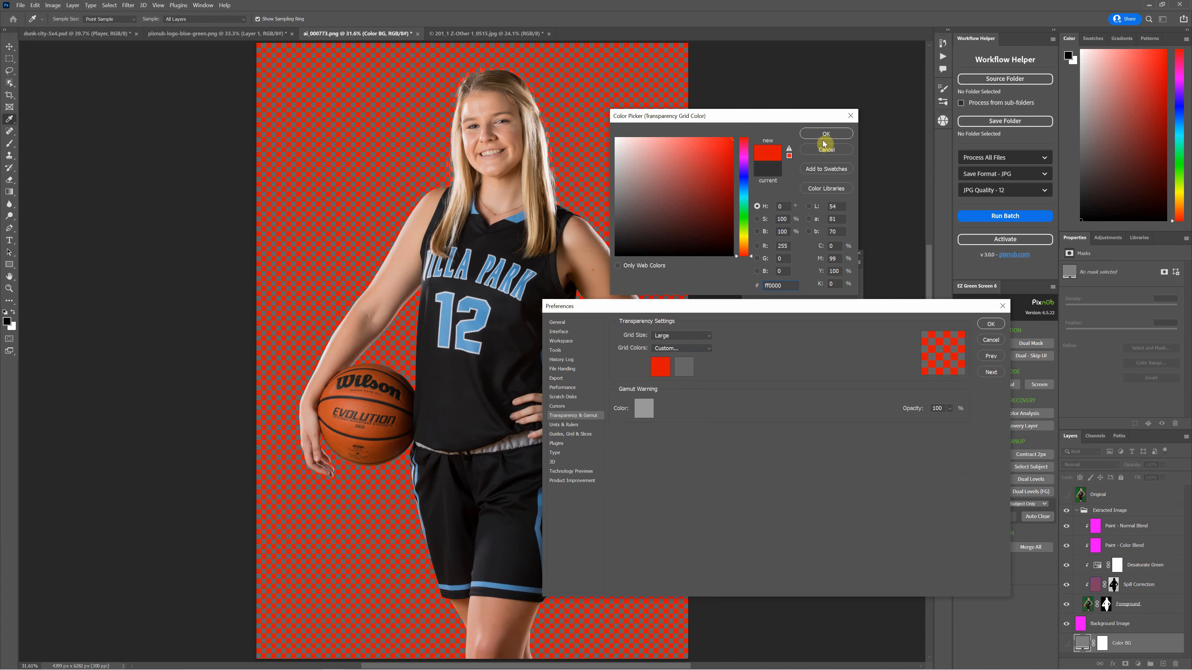
left_click(826, 134)
left_click(684, 366)
left_click_drag(692, 226, 742, 134)
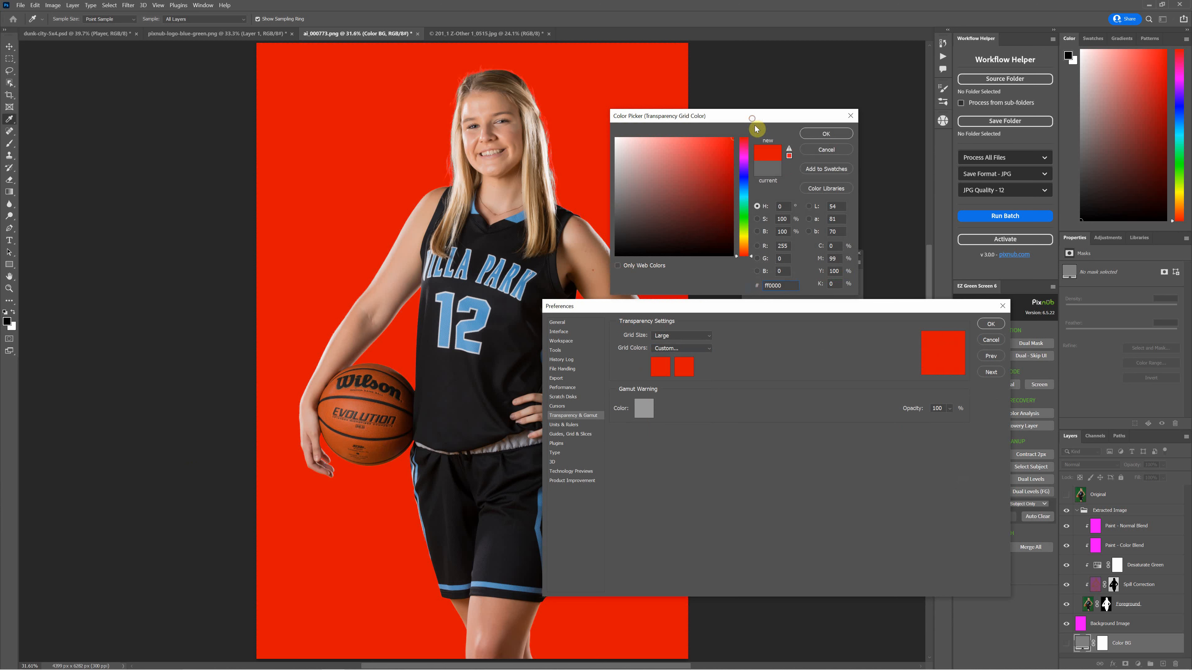
left_click(826, 134)
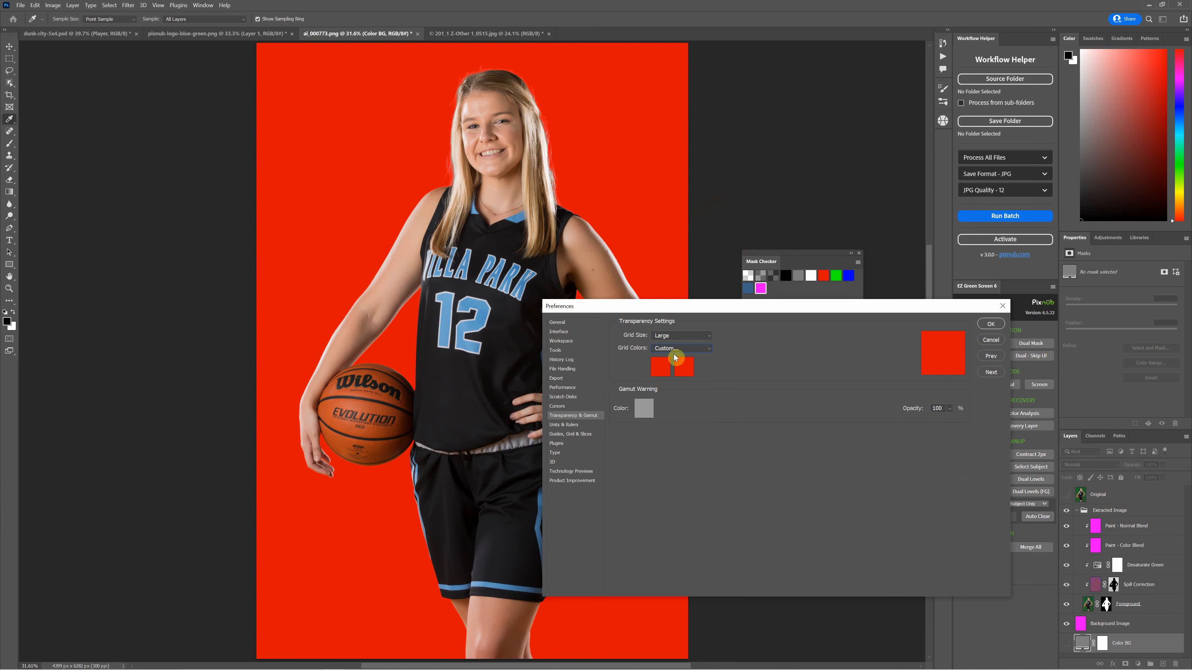
left_click(994, 324)
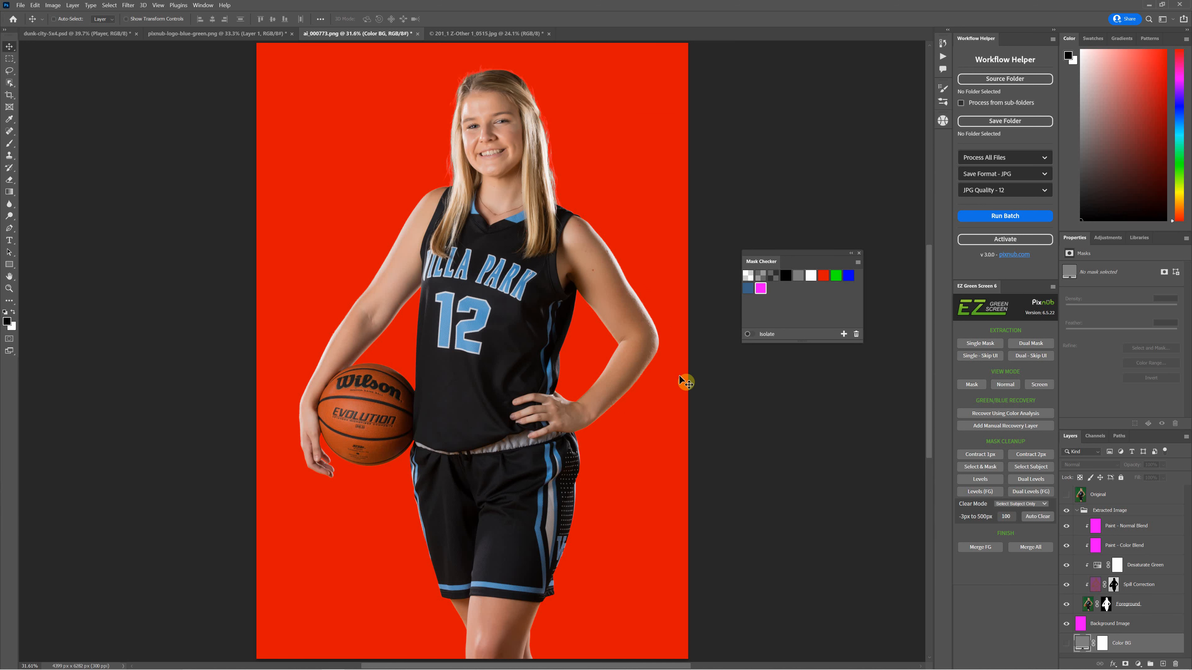
- Switch the athlete's transparency background to the custom steel-blue swatch and then to magenta in Mask Checker
left_click(748, 289)
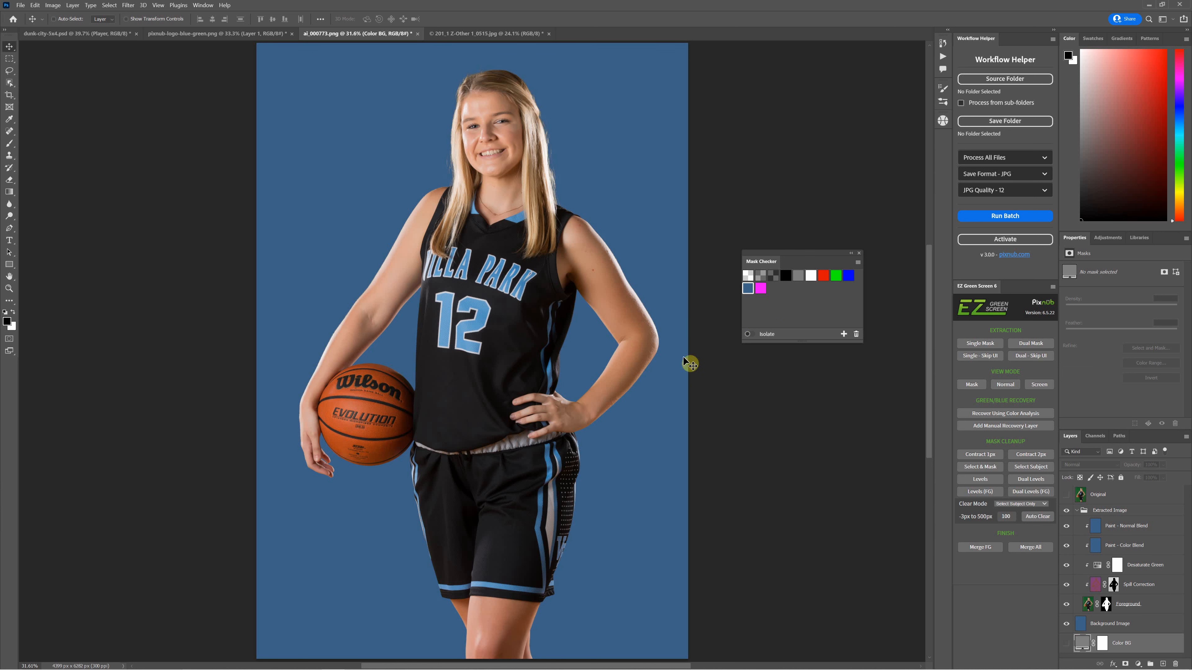
left_click(761, 289)
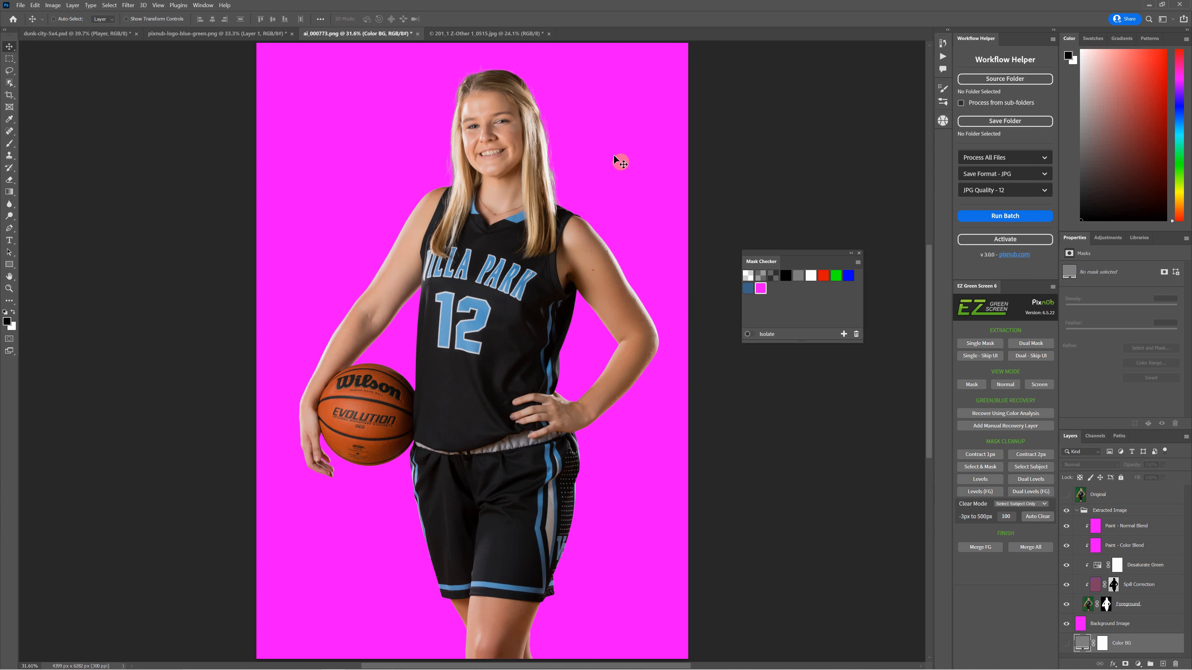
- Switch to the pixnub-logo-blue-green.png document, move the Mask Checker panel clear of the logo and apply the light checkerboard
left_click(217, 33)
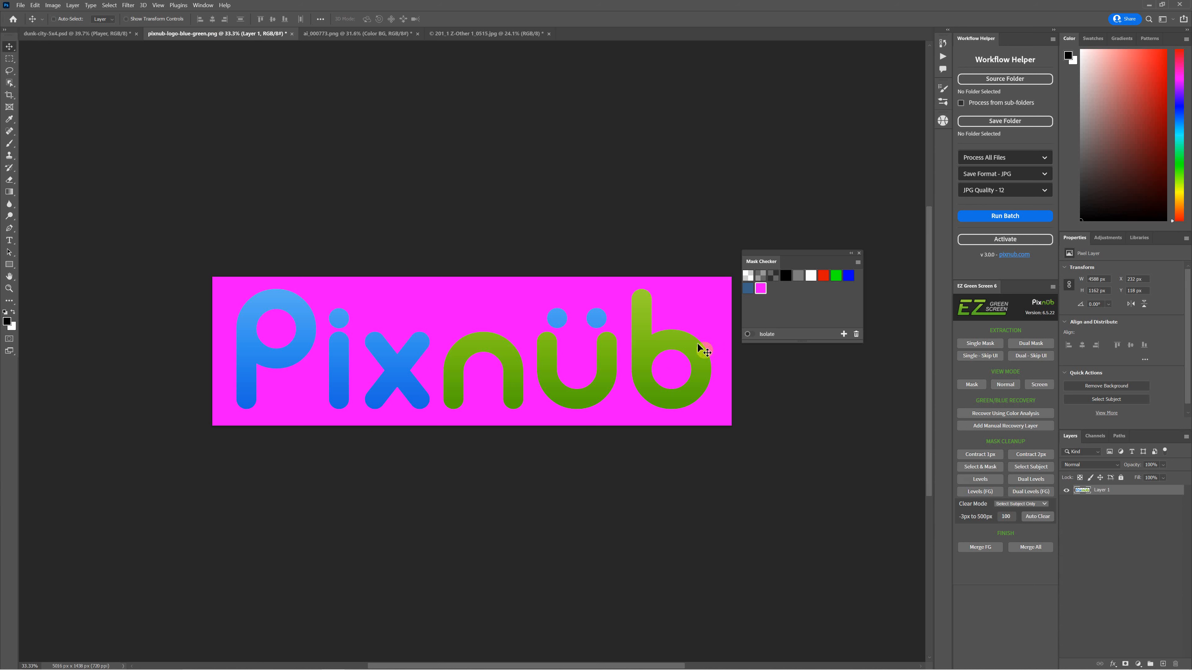
left_click_drag(795, 254, 835, 195)
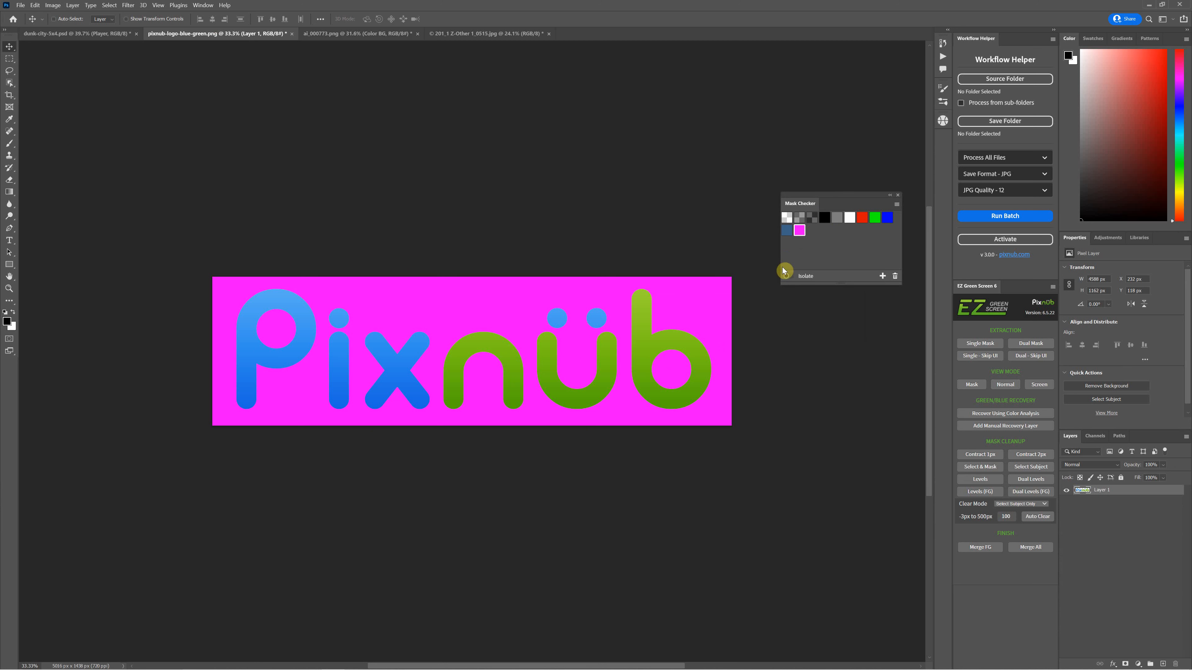
left_click(786, 219)
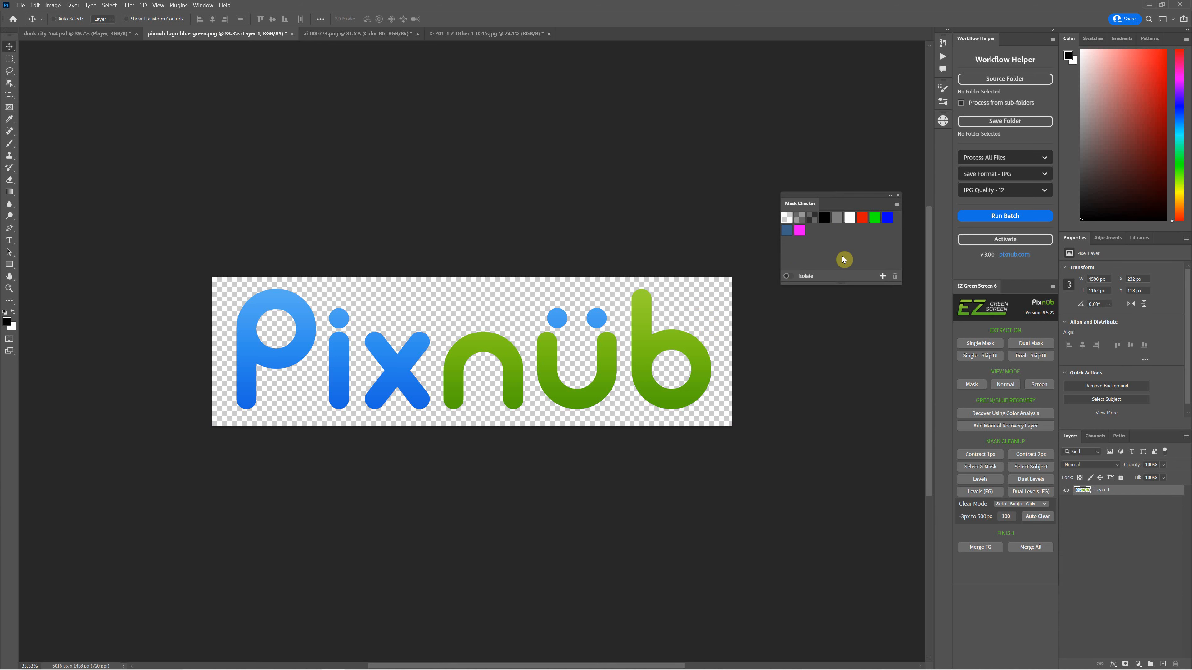
- Switch to the al_000773.png document and change its transparency background to the medium checkerboard and to black, selecting the Paint - Color Blend layer in between
left_click(358, 35)
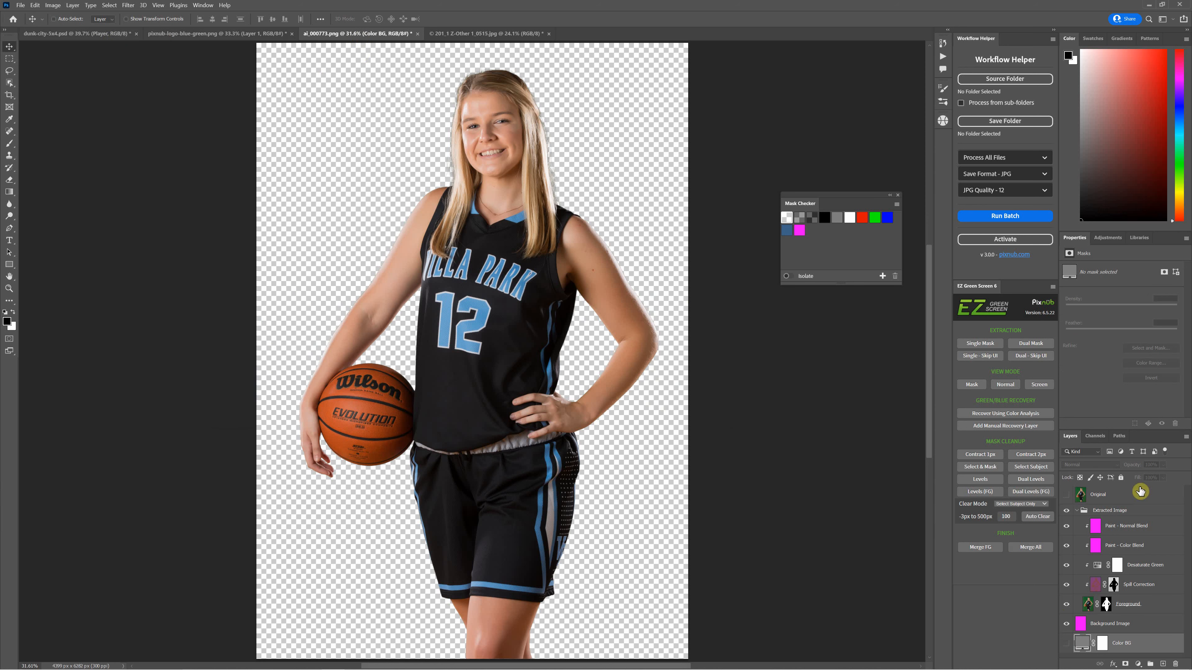
left_click(1107, 496)
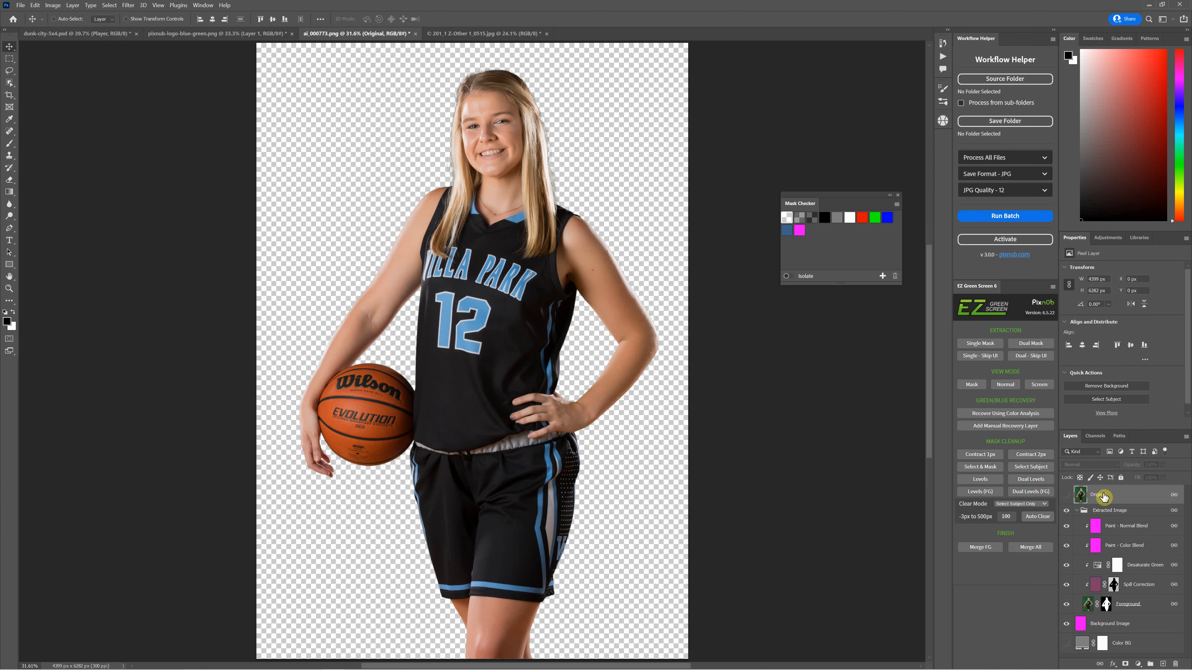
left_click(801, 224)
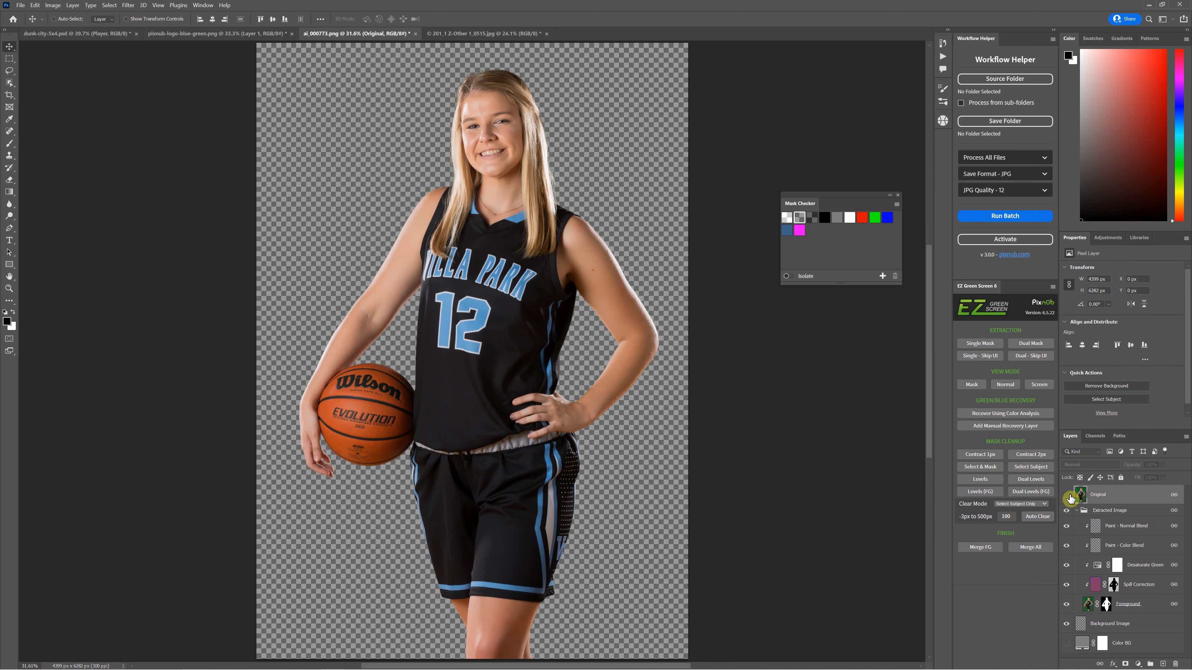
left_click(1124, 545)
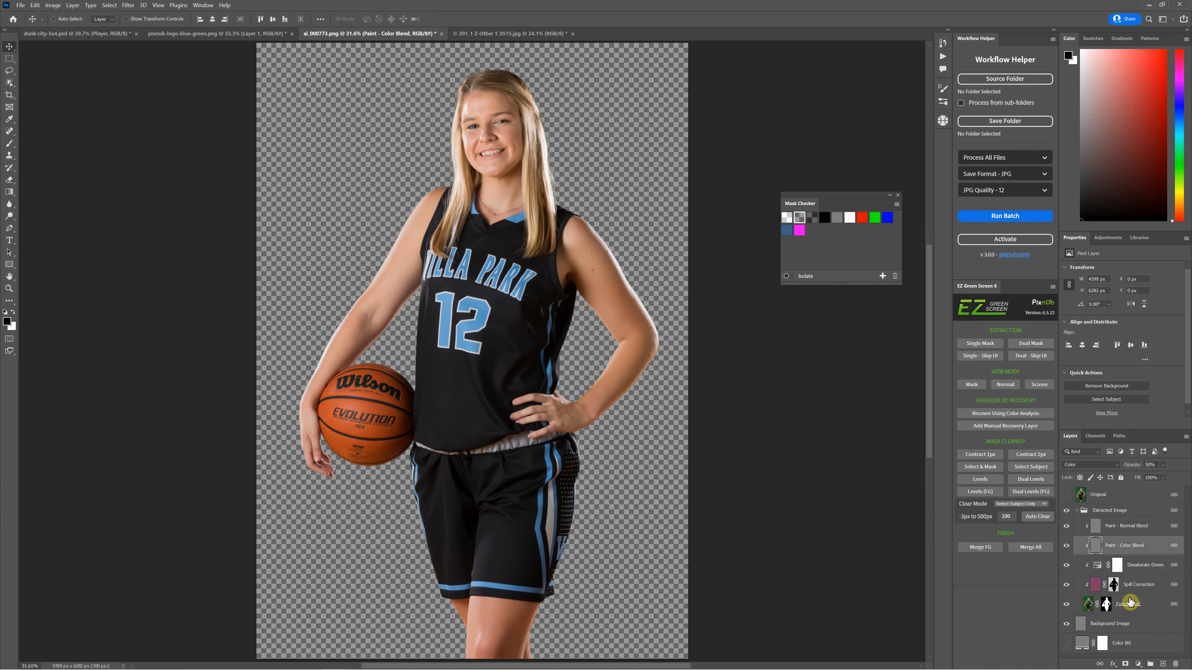
left_click(826, 219)
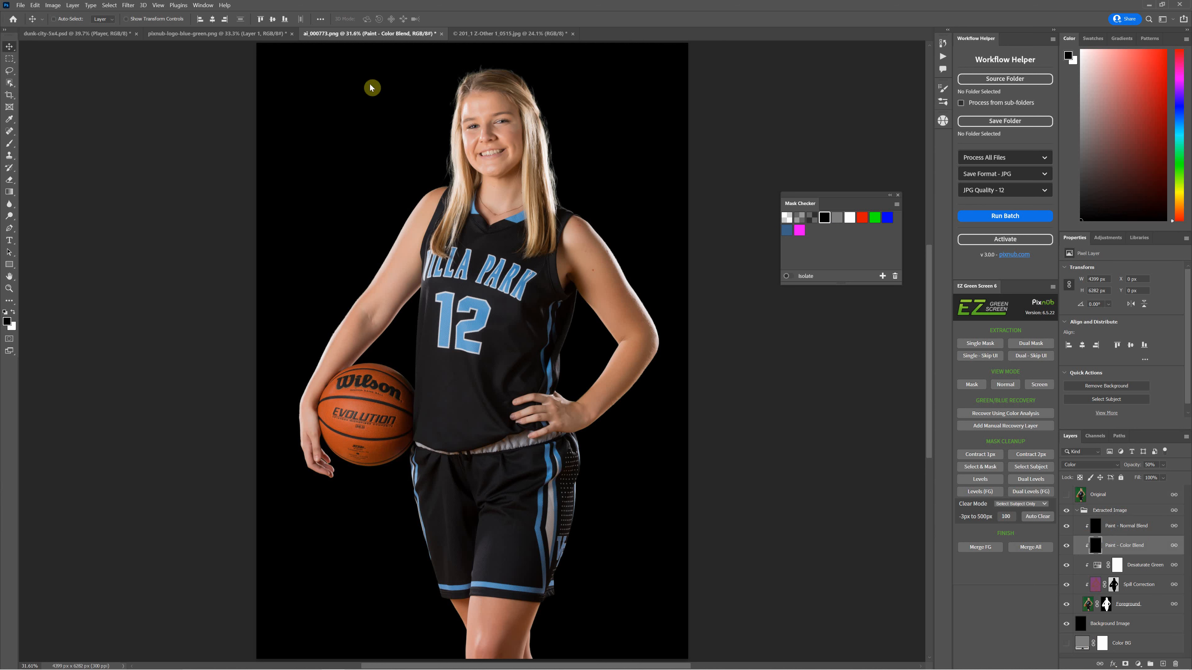
- Switch to the 201_1 Z-Other 1_0515.jpg document, select the volleyball player with Select Subject and mask out the background with a layer mask
left_click(518, 34)
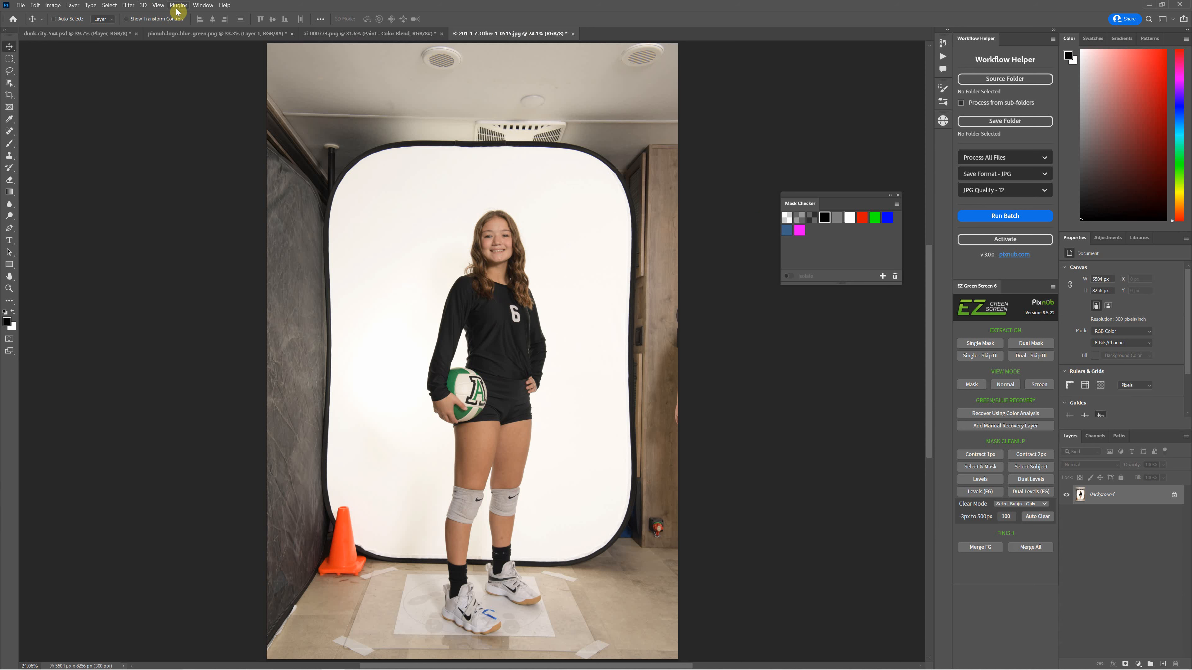
left_click(104, 8)
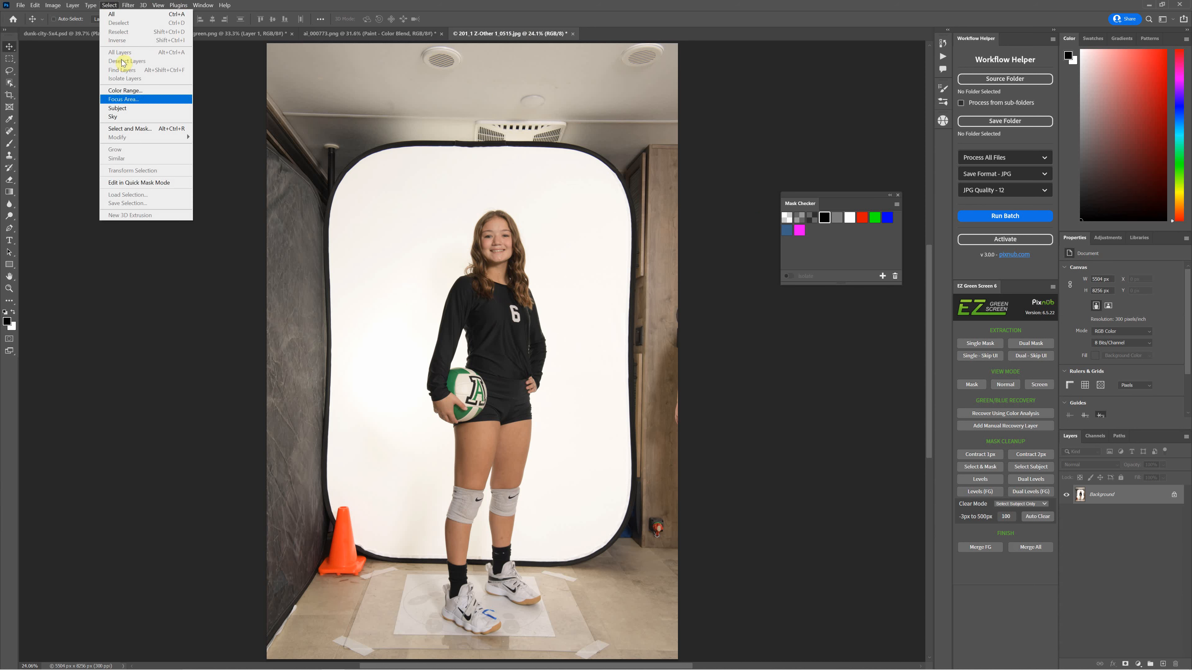
left_click(126, 109)
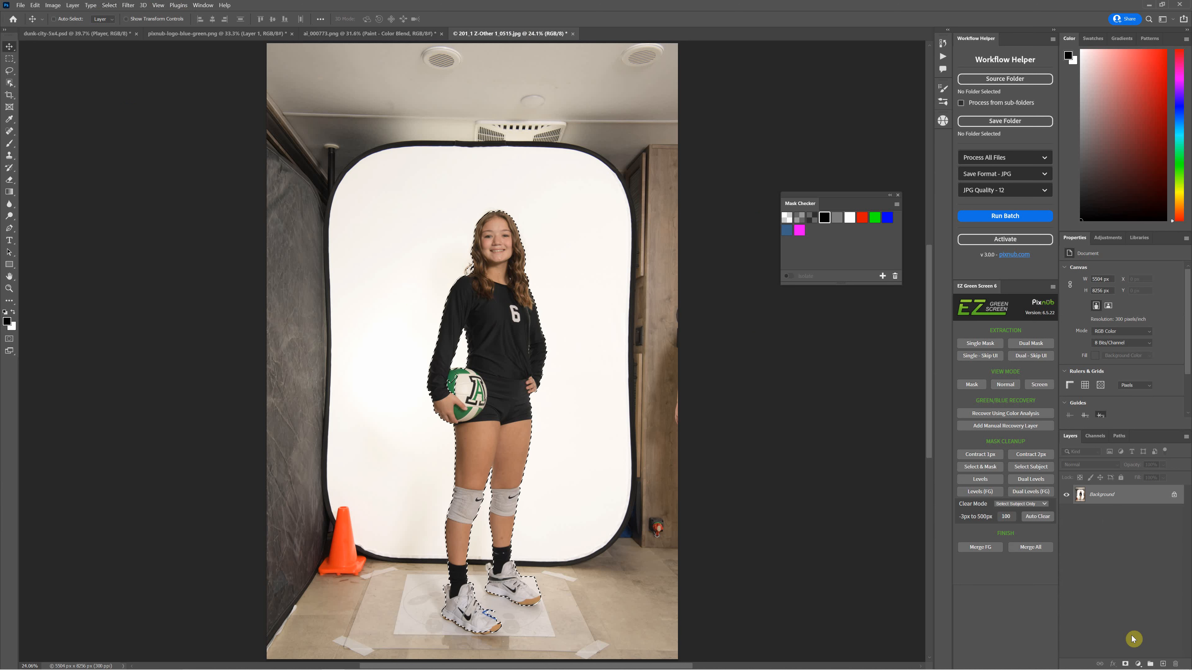
left_click(1126, 663)
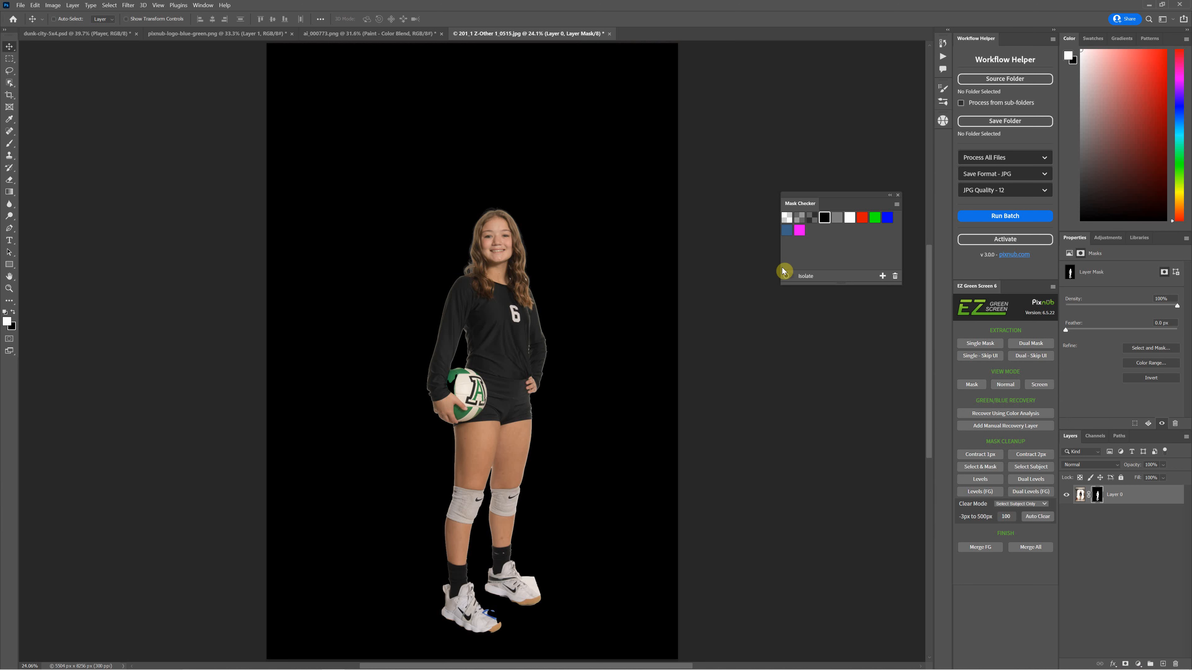
- Apply the light checkerboard behind the volleyball player and inspect the mask around the ball and hair up to 200% zoom
scroll(718, 287, "down", 1)
scroll(717, 286, "down", 1)
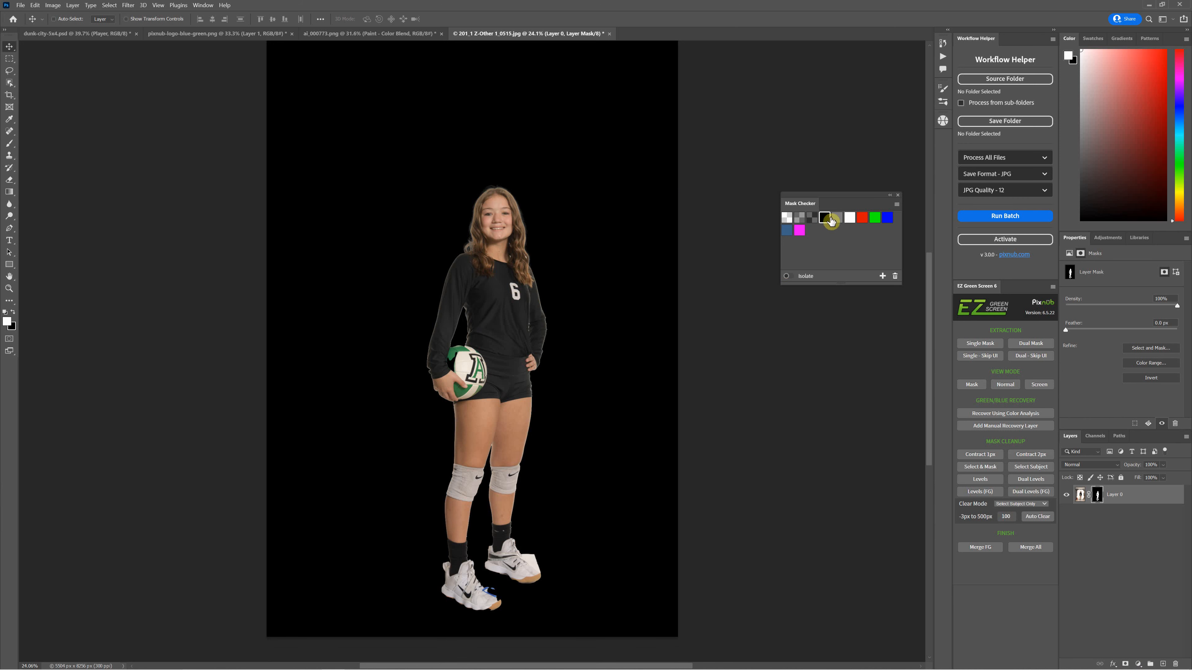
left_click(786, 217)
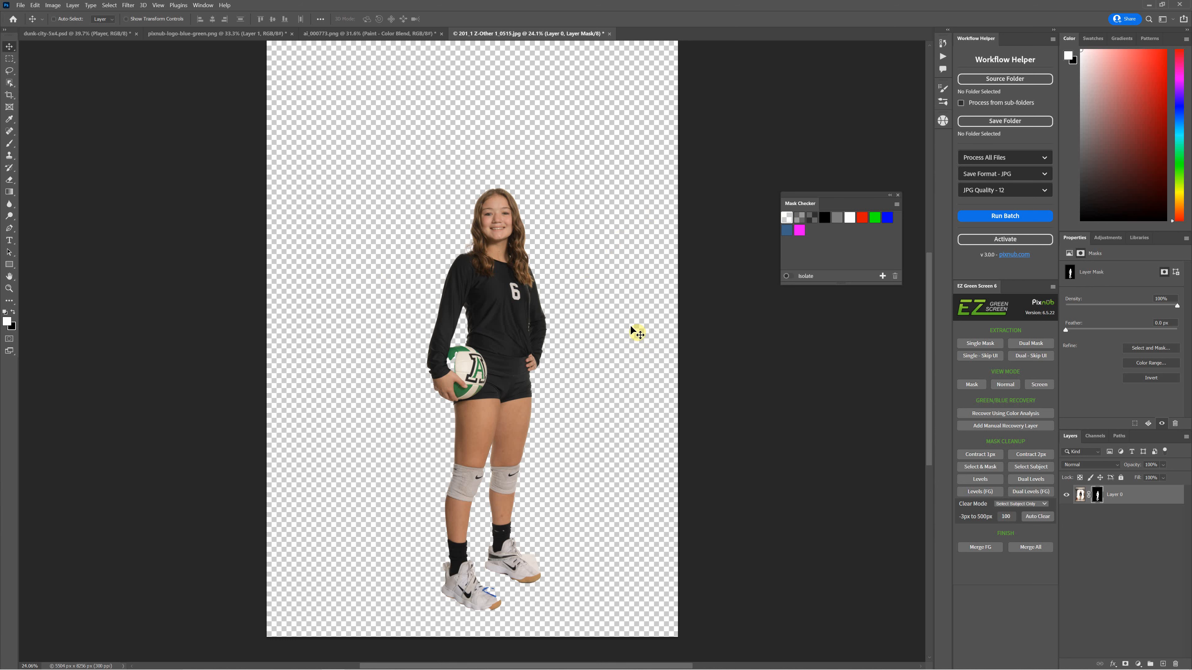
key("ctrl+plus")
key("ctrl+plus")
key("ctrl+plus")
key("ctrl+plus")
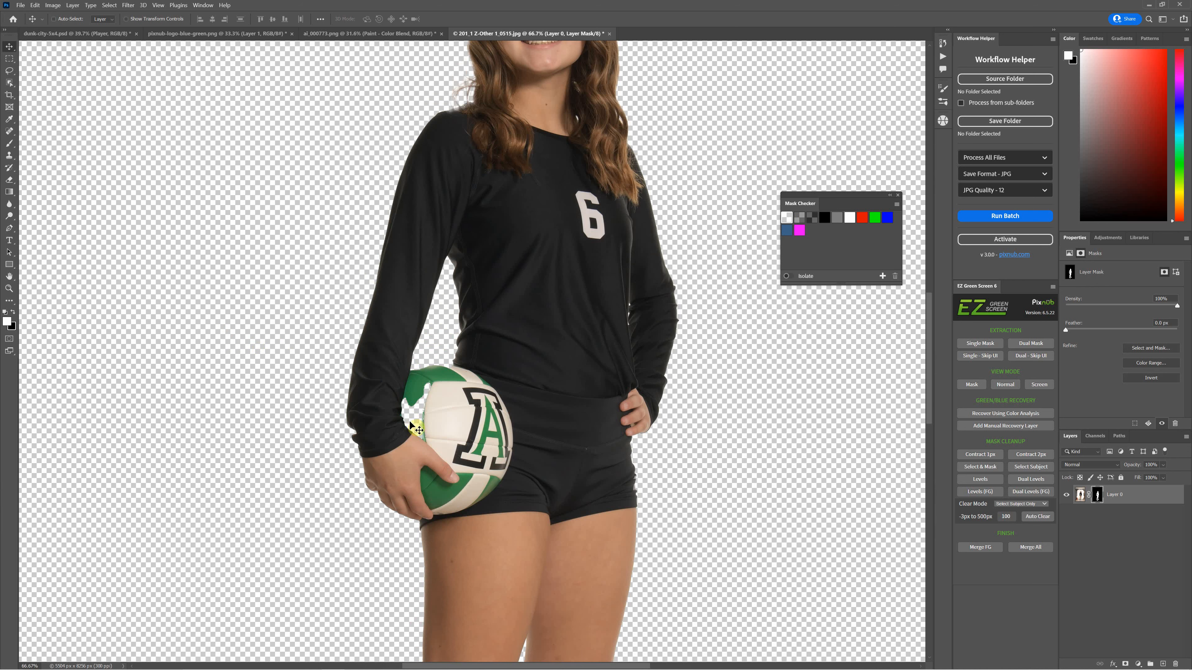
scroll(416, 428, "up", 4)
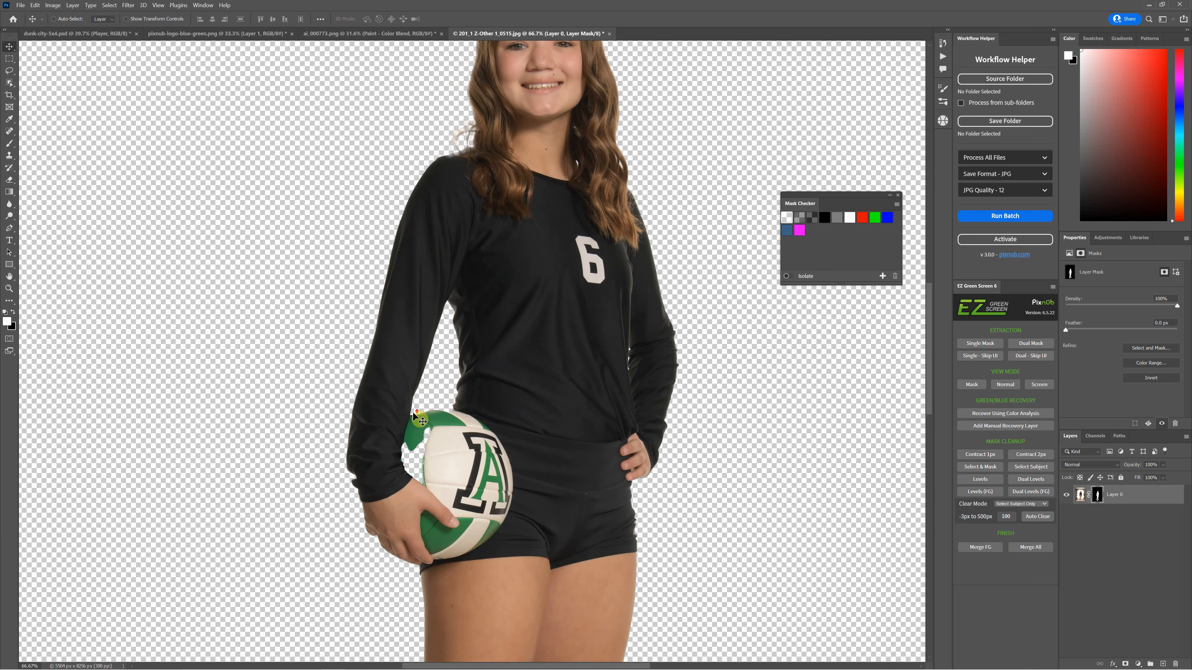
scroll(417, 419, "up", 6)
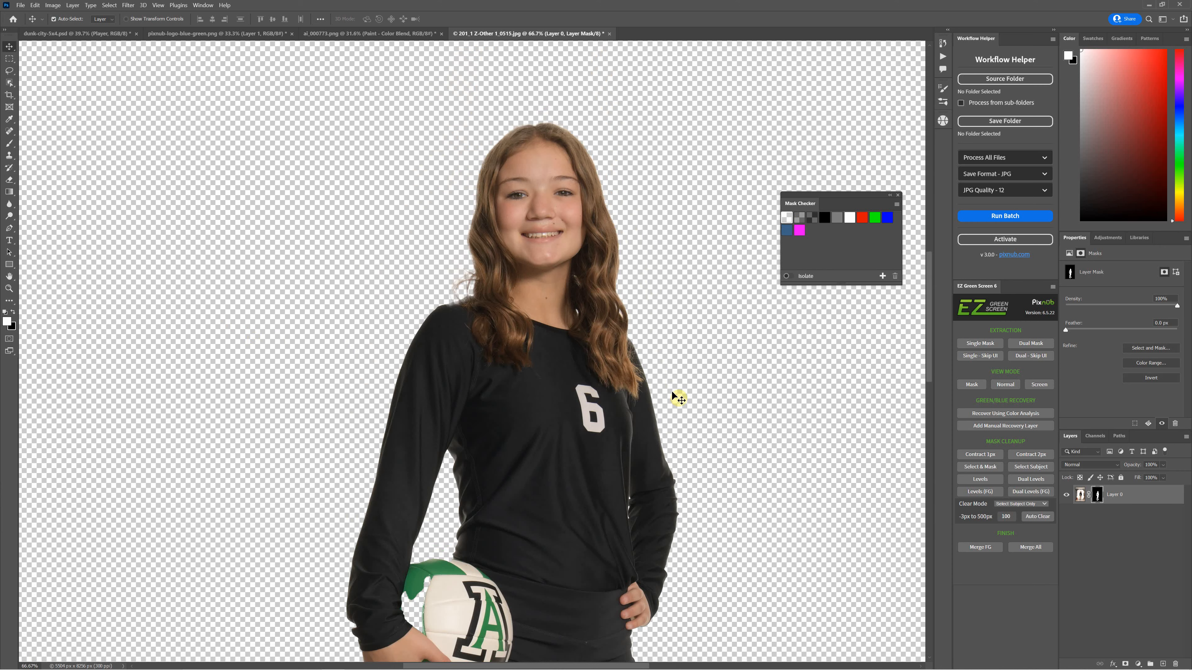
key("ctrl+plus")
key("ctrl+plus")
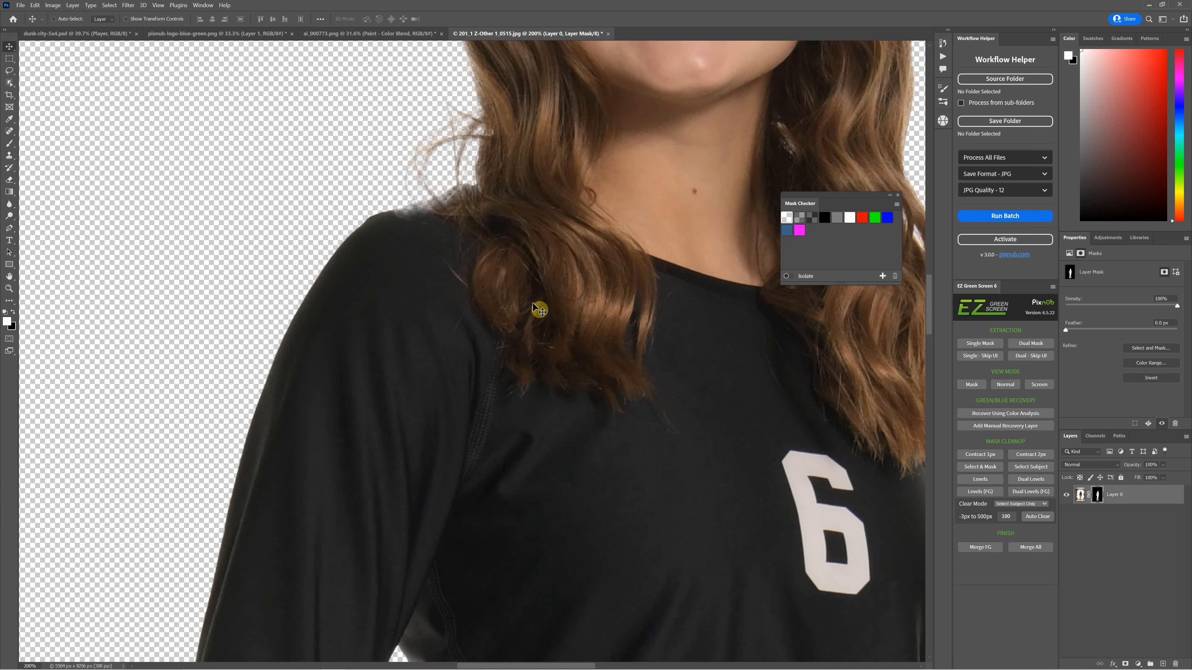
key("h")
left_click_drag(641, 287, 344, 355)
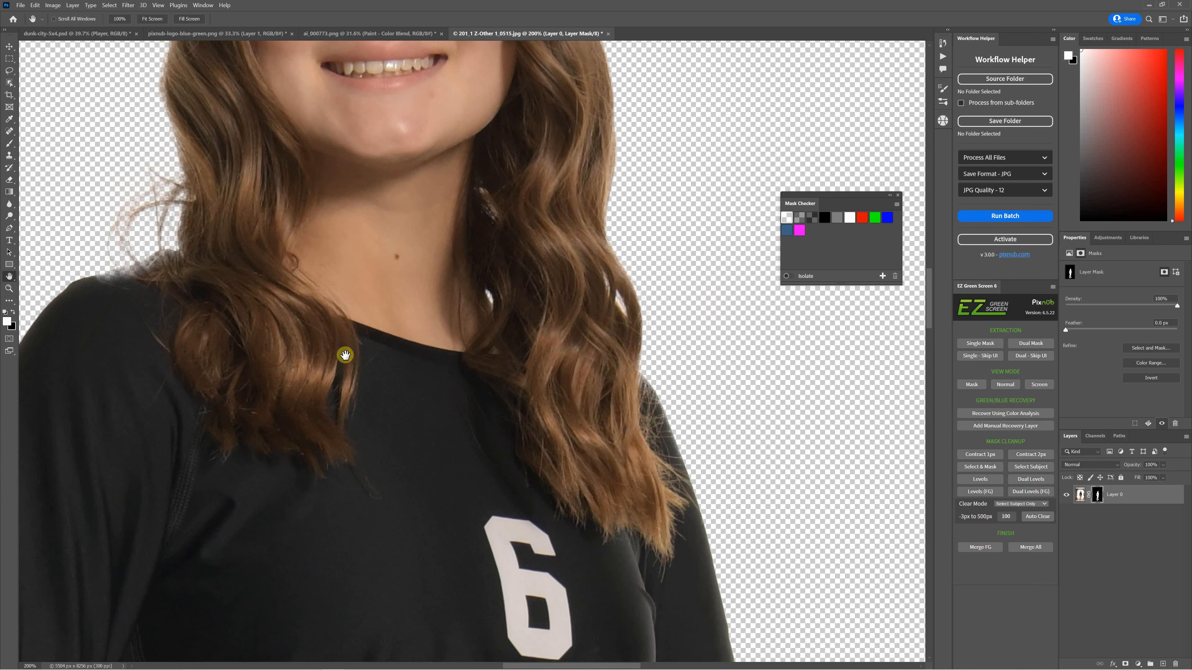
left_click_drag(494, 299, 501, 327)
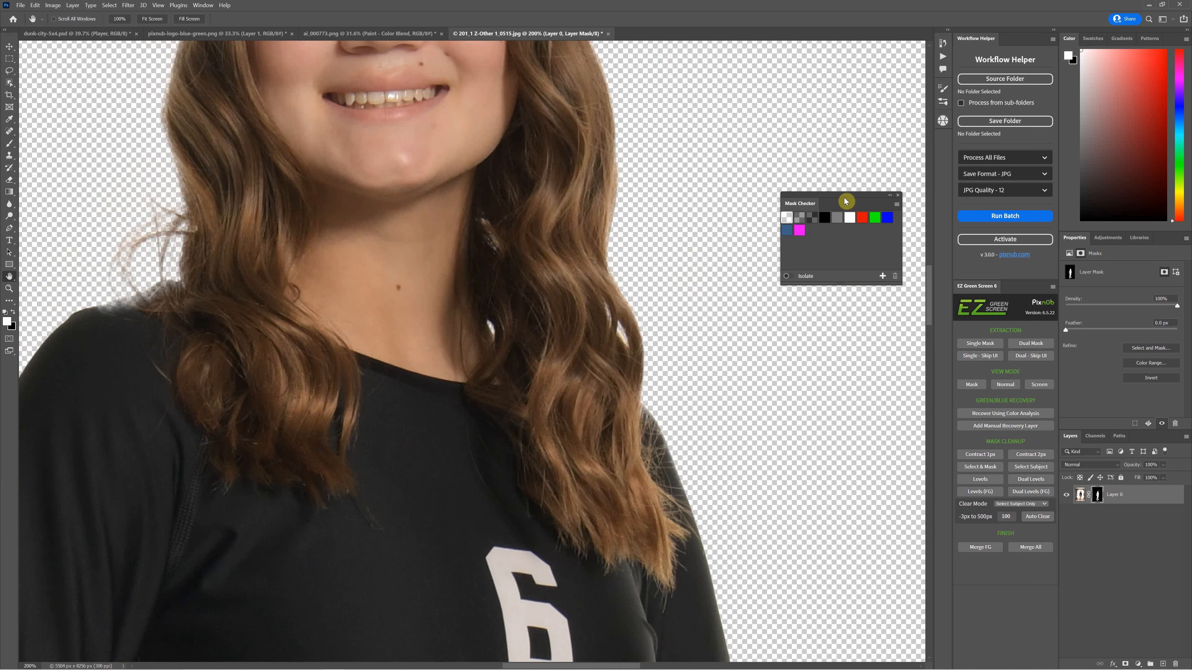
- Change the transparency background to magenta and examine the mask edges around the hair, ball and the gap beside the bent arm
left_click(800, 230)
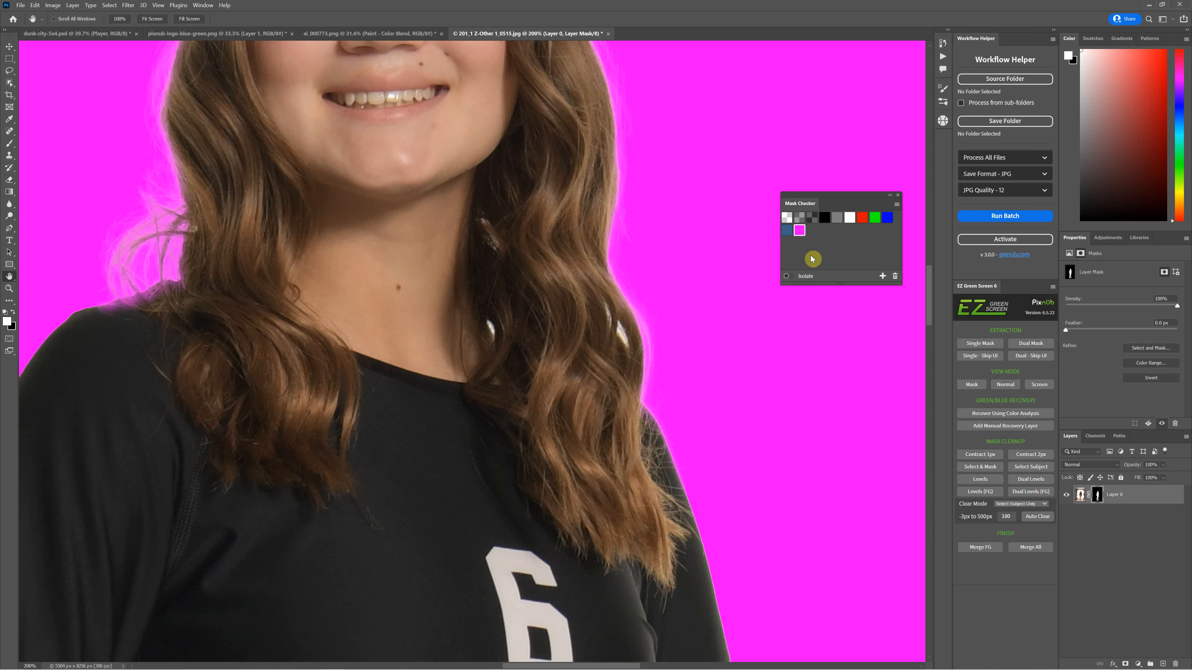
key("ctrl+minus")
key("ctrl+minus")
key("ctrl+minus")
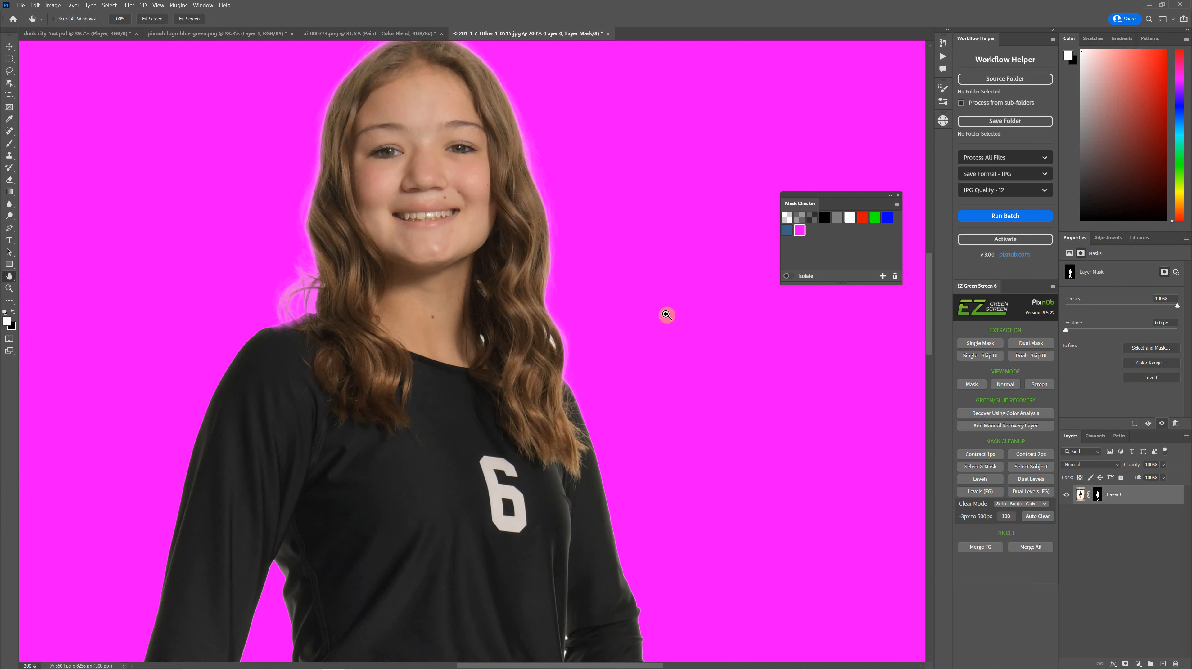
scroll(301, 364, "down", 5)
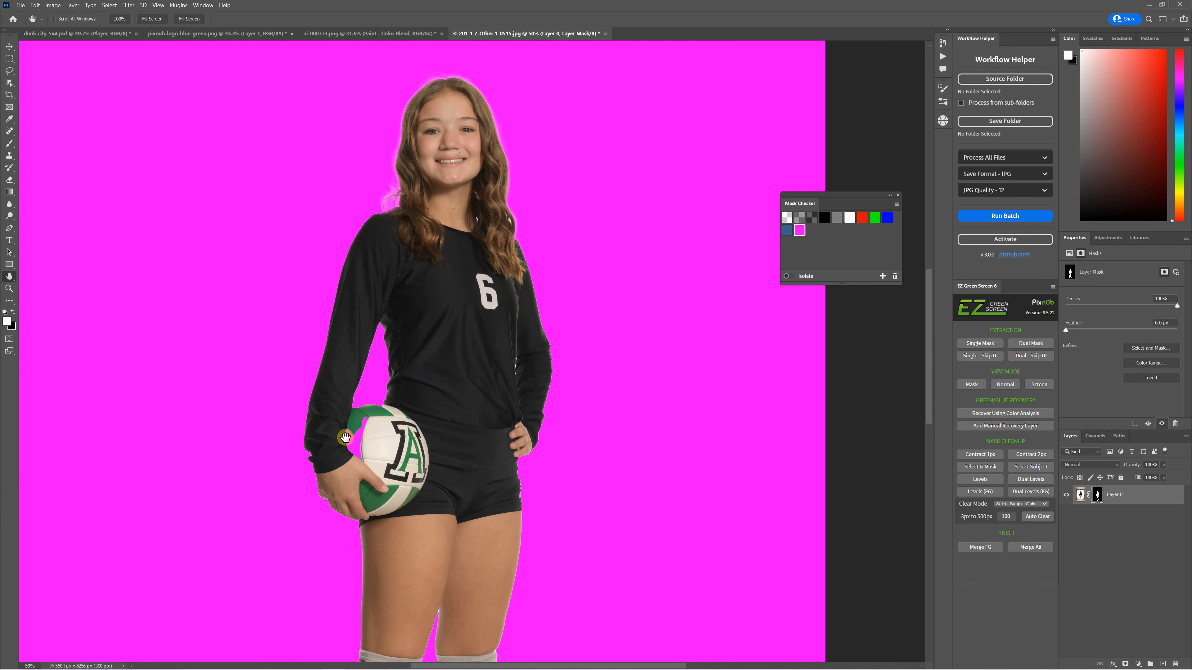
scroll(570, 426, "up", 2)
key("ctrl+1")
key("ctrl+plus")
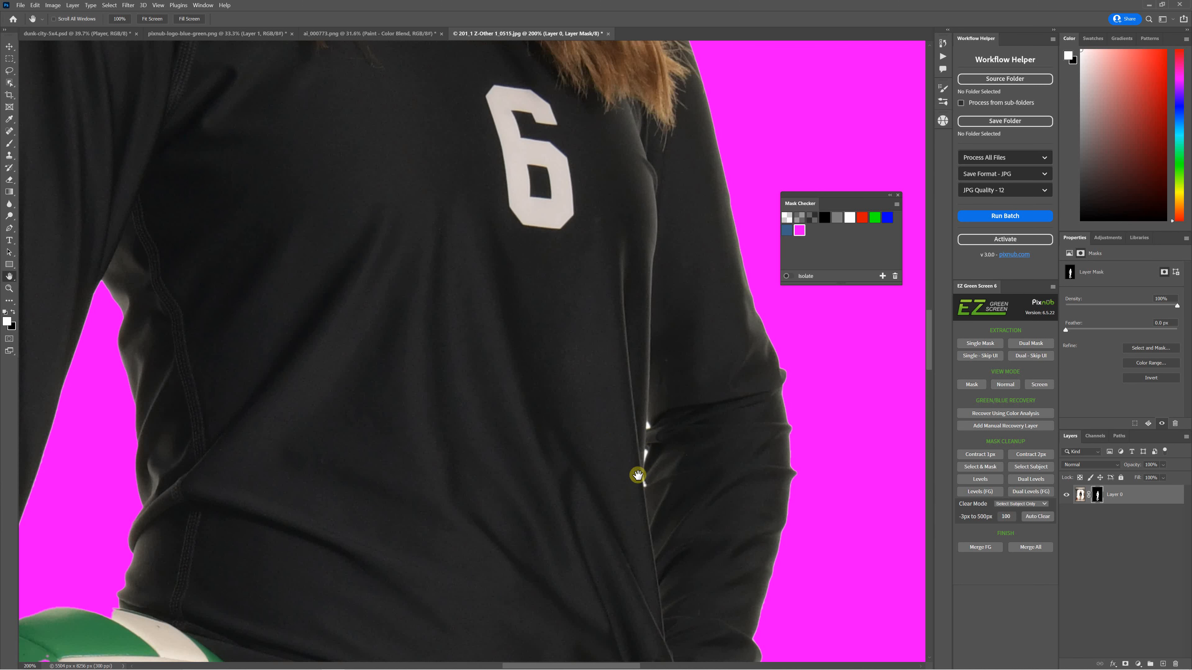
- Compare the volleyball player's whole cut-out on the light checkerboard and on magenta, ending on the light checkerboard
left_click(787, 217)
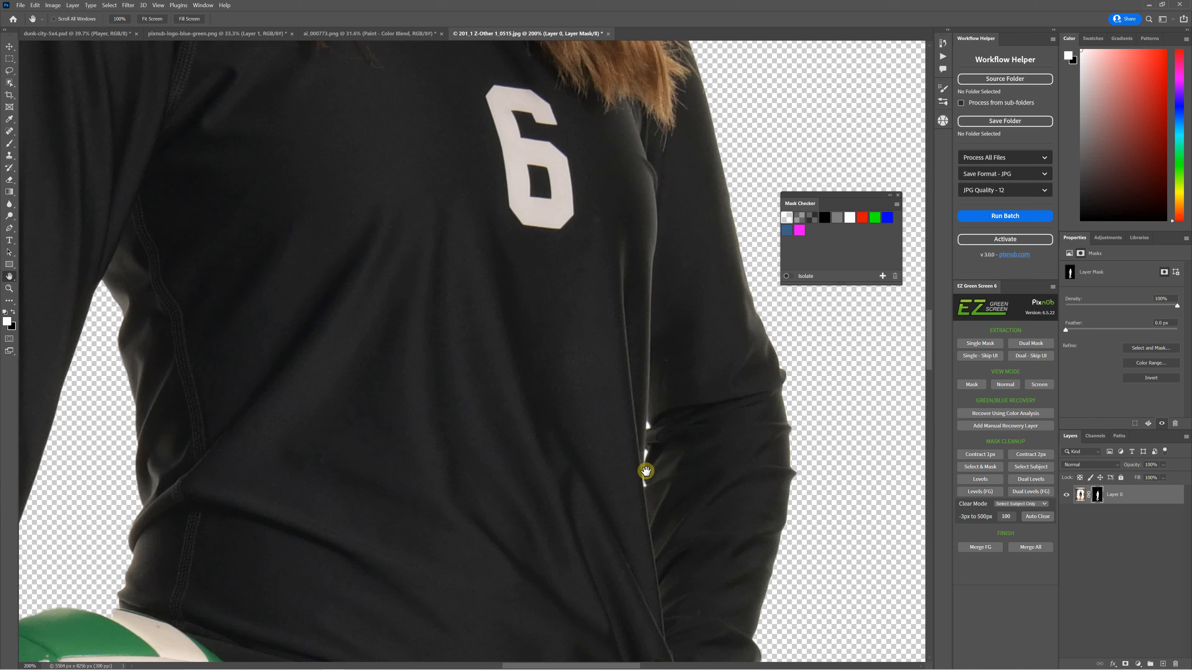
key("ctrl+0")
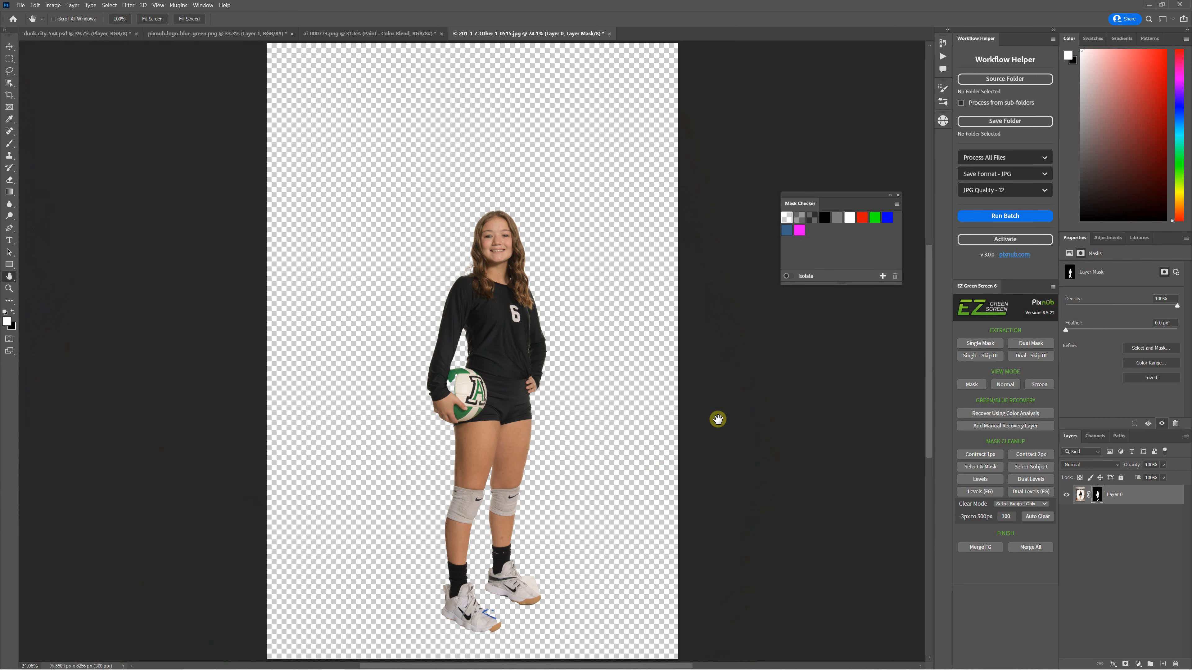
left_click(799, 230)
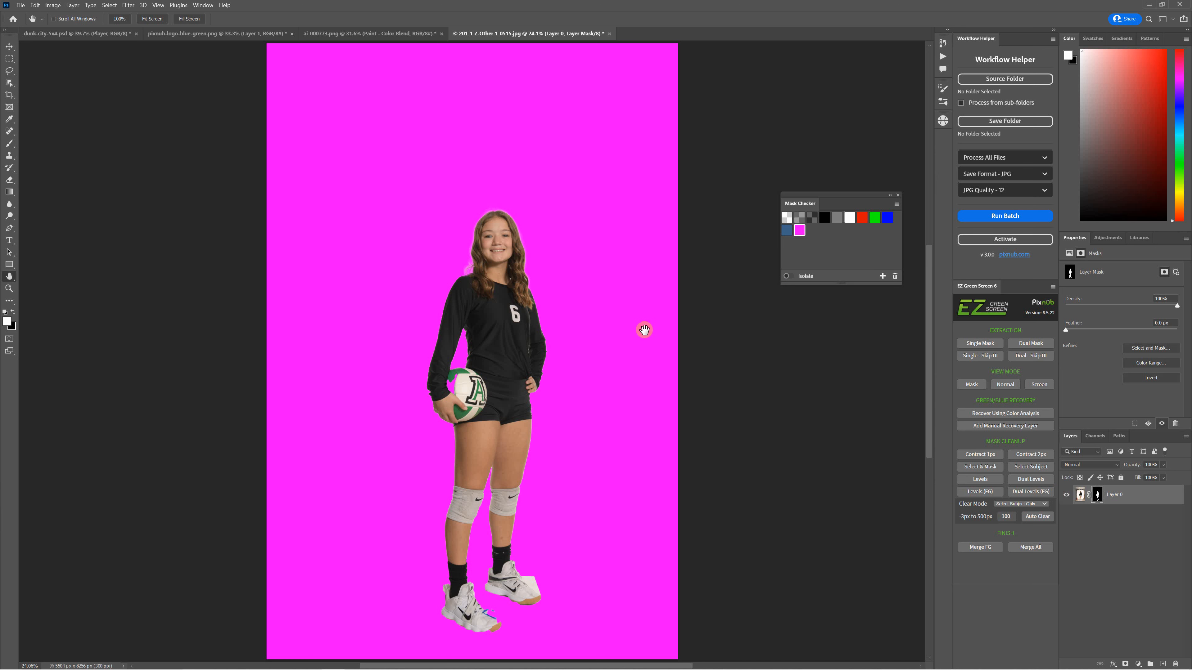
left_click(786, 218)
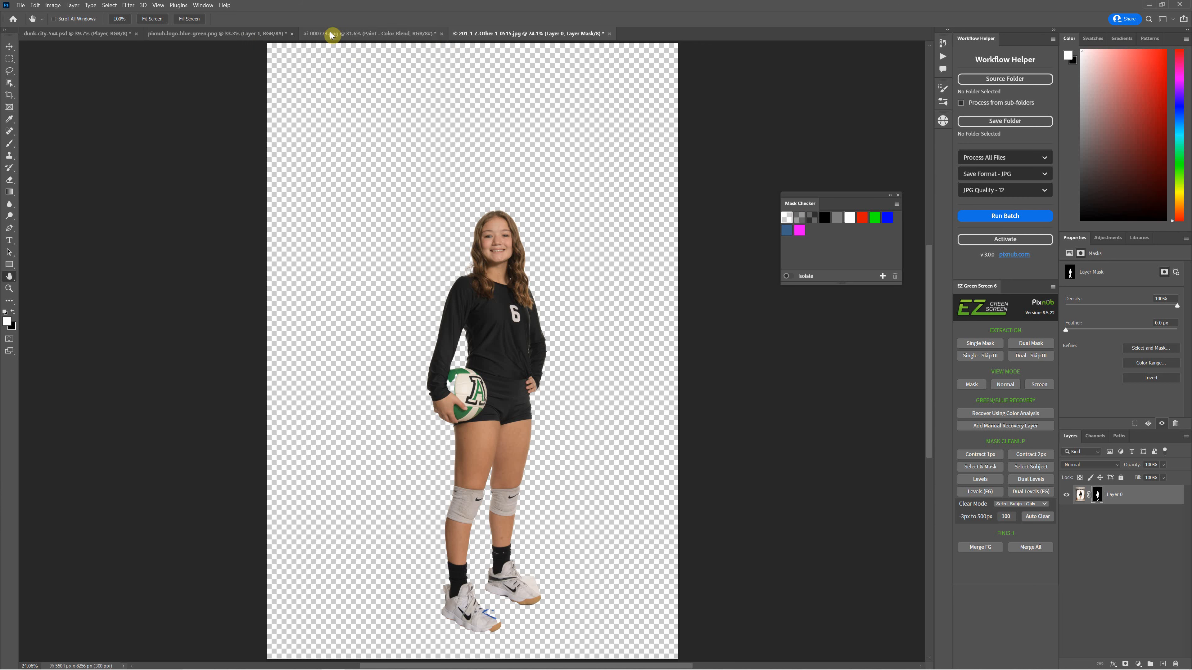
- Switch to the dunk-city-5x4.psd document and dock Mask Checker between the Workflow Helper and EZ Green Screen panels
left_click(85, 33)
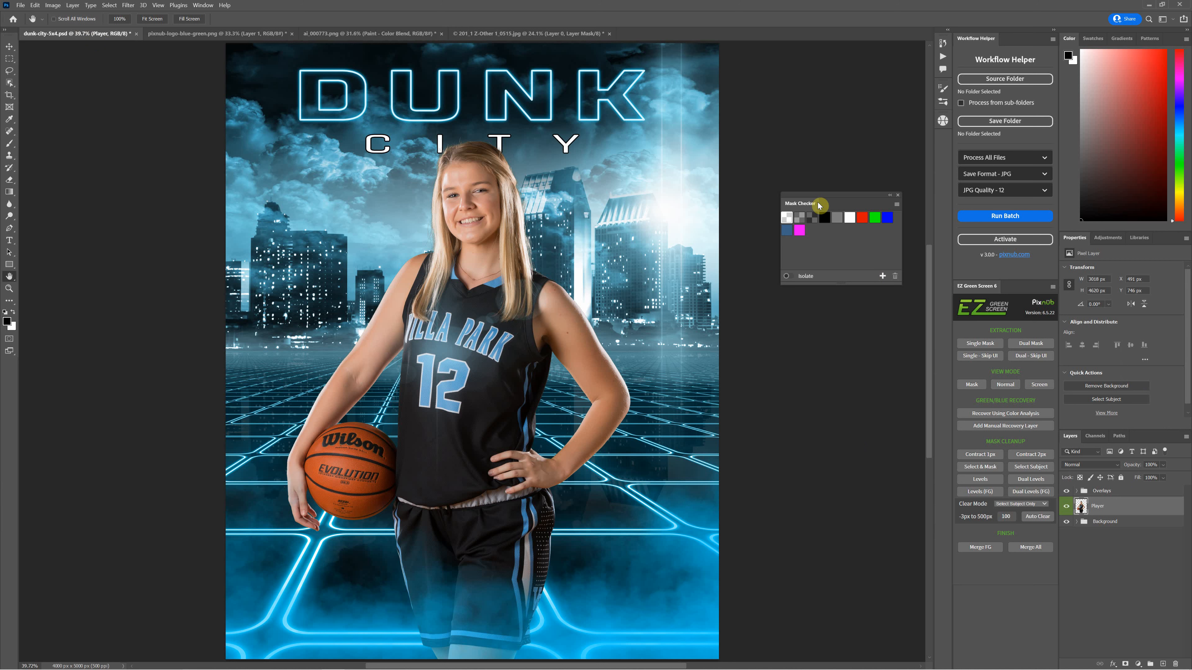
left_click_drag(807, 203, 996, 279)
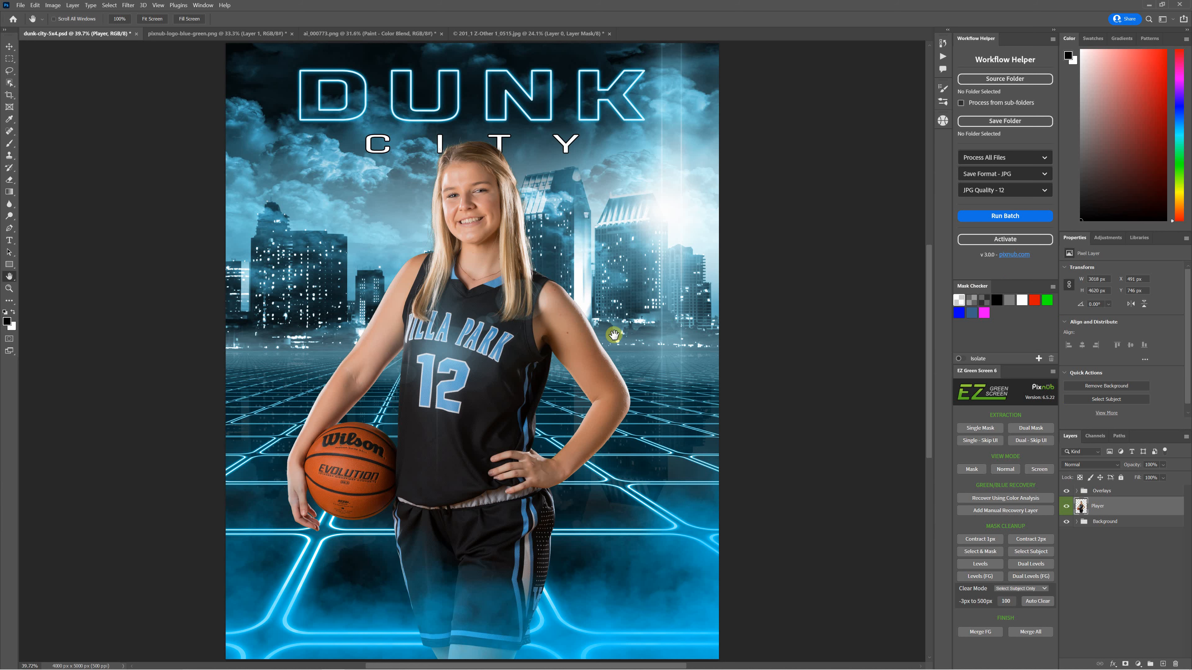
- Expand the Overlays and Background groups, look through their layers and collapse both groups again
left_click(1076, 491)
scroll(1078, 494, "down", 5)
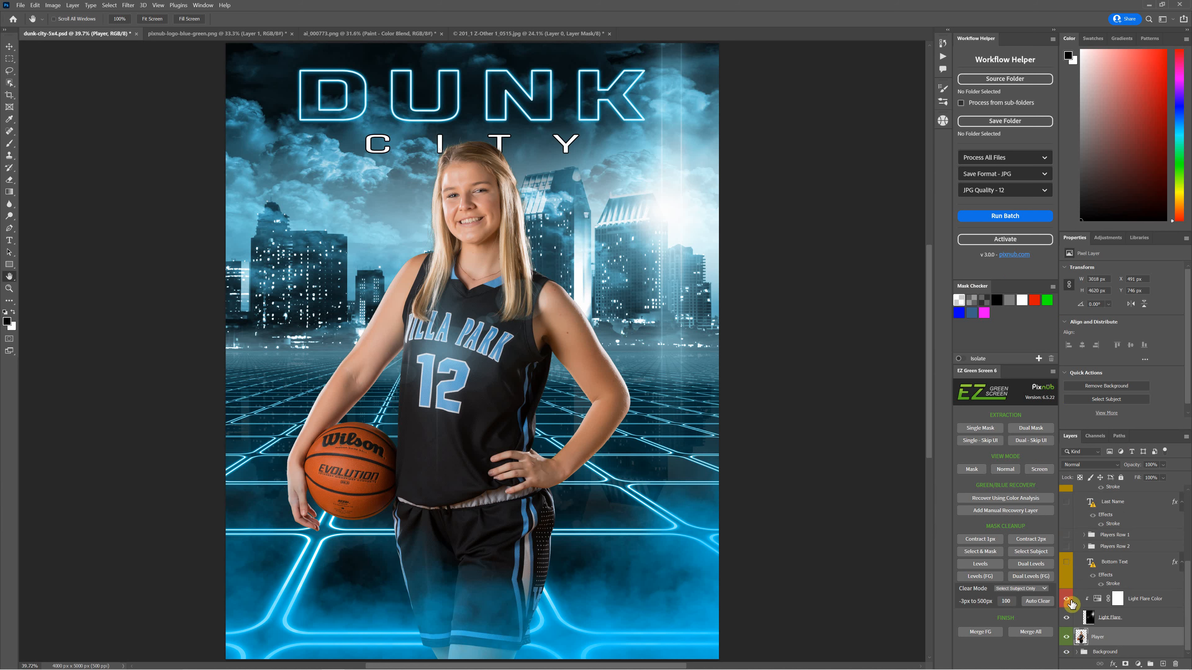
left_click(1076, 652)
scroll(1099, 615, "down", 5)
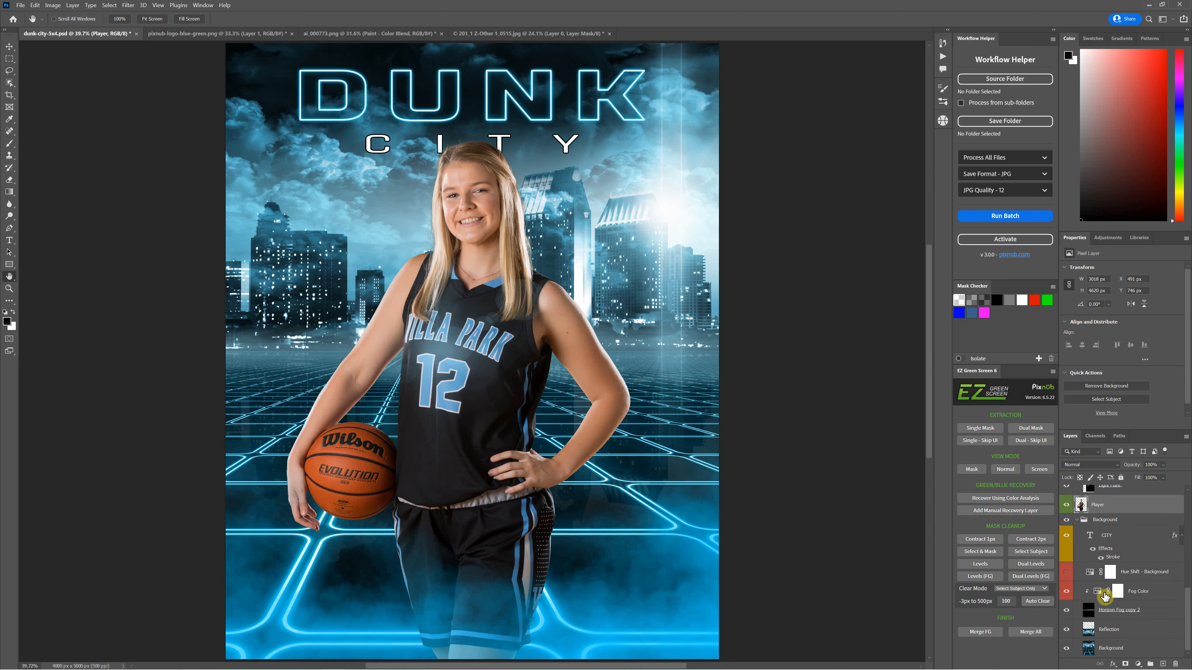
scroll(1107, 596, "up", 10)
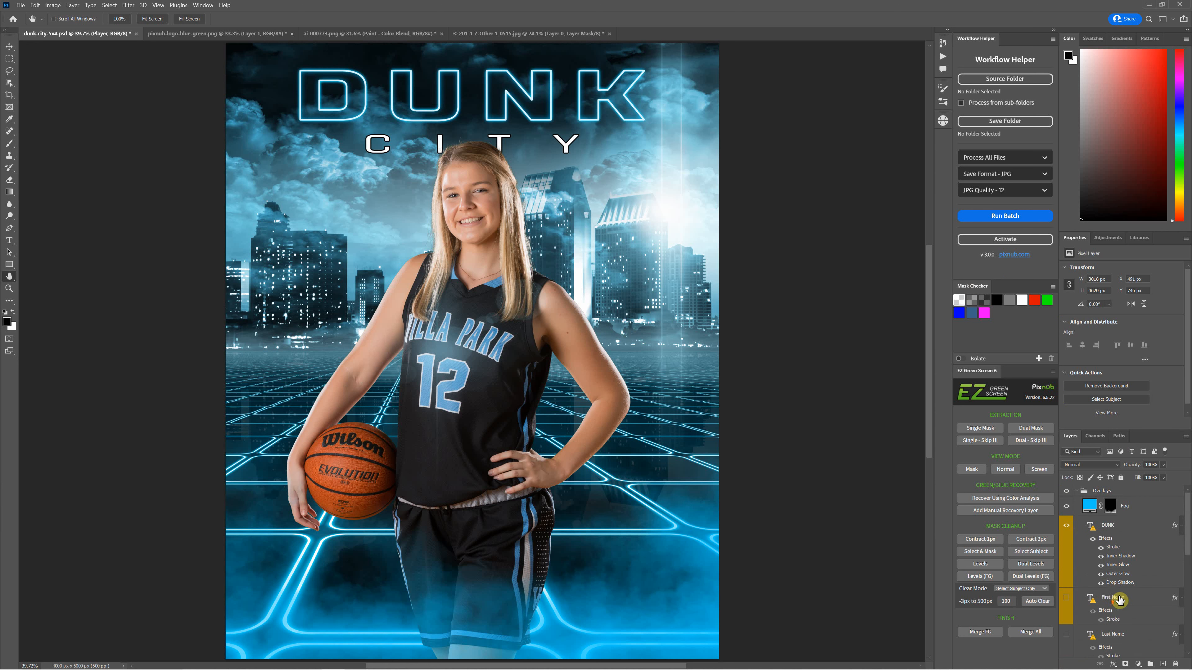
left_click(1077, 491, "ctrl")
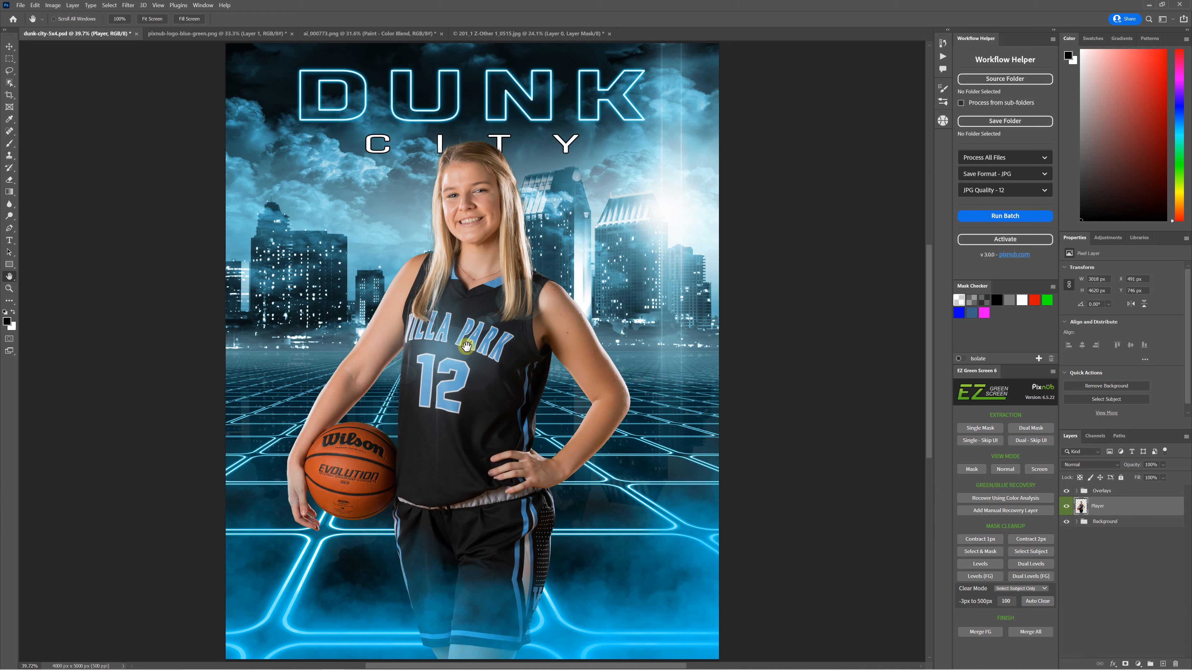
- Isolate the Player layer with Mask Checker and set its transparency background to magenta
left_click(1113, 522)
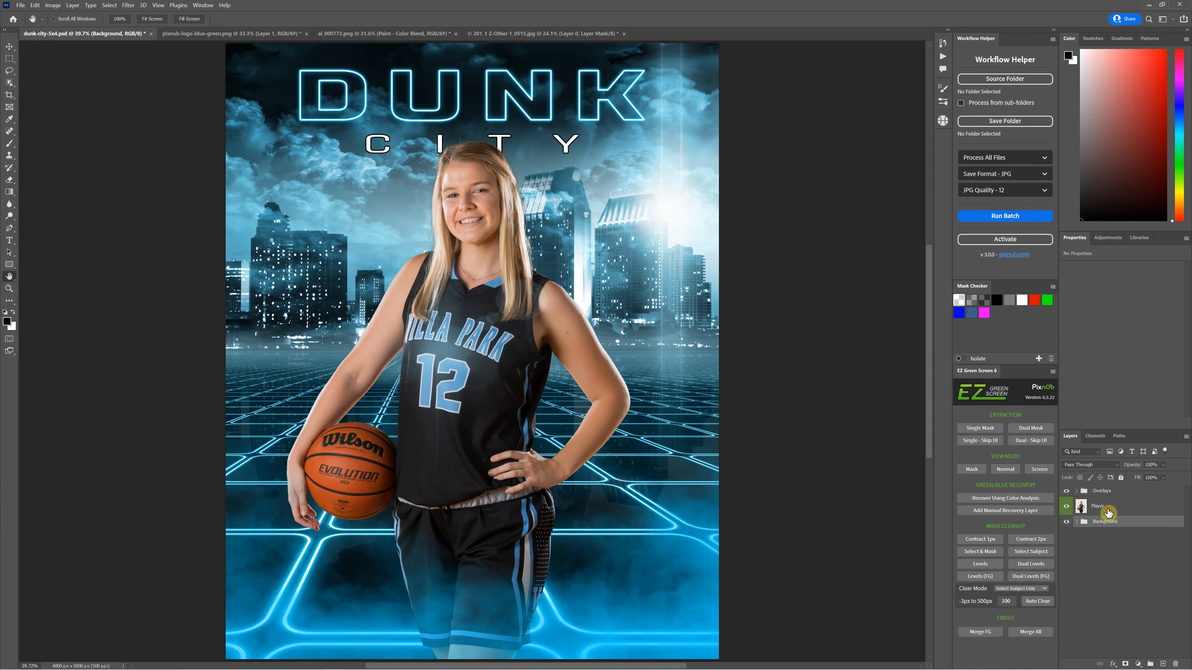
left_click(1099, 508)
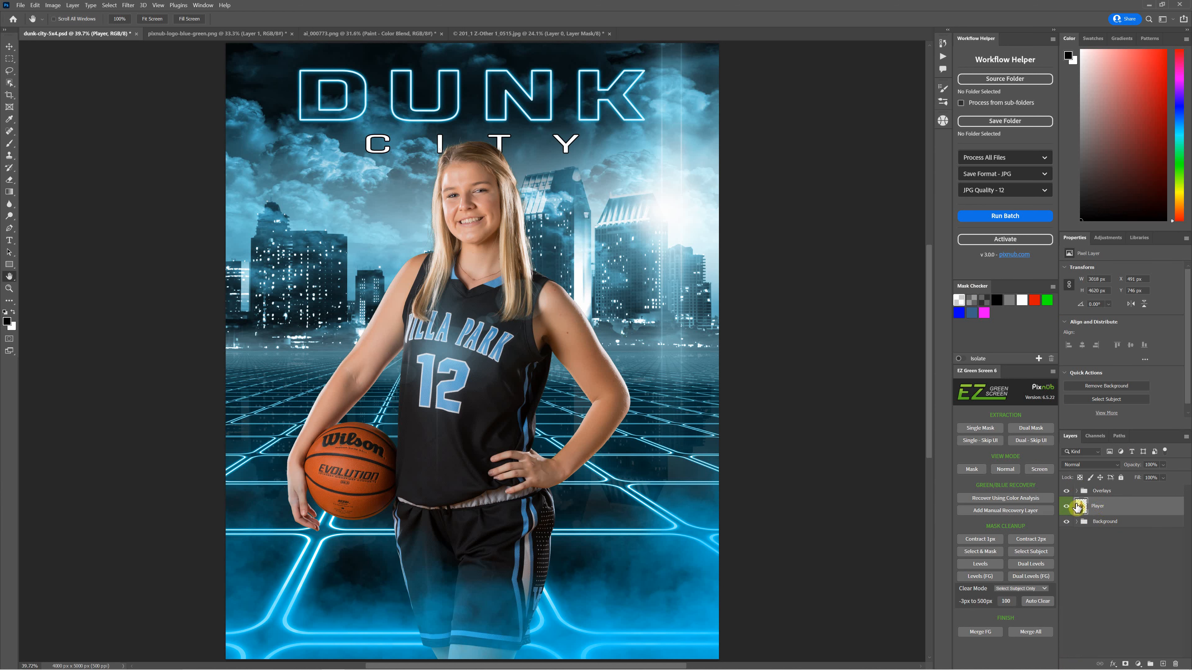
left_click(961, 360)
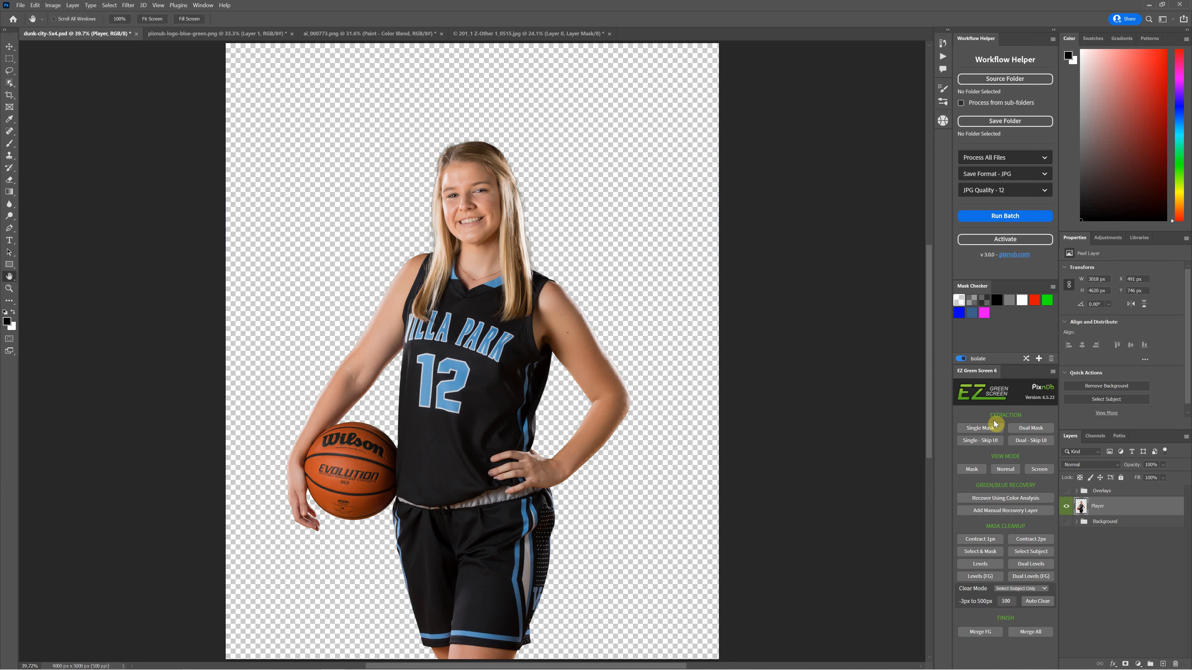
left_click(984, 313)
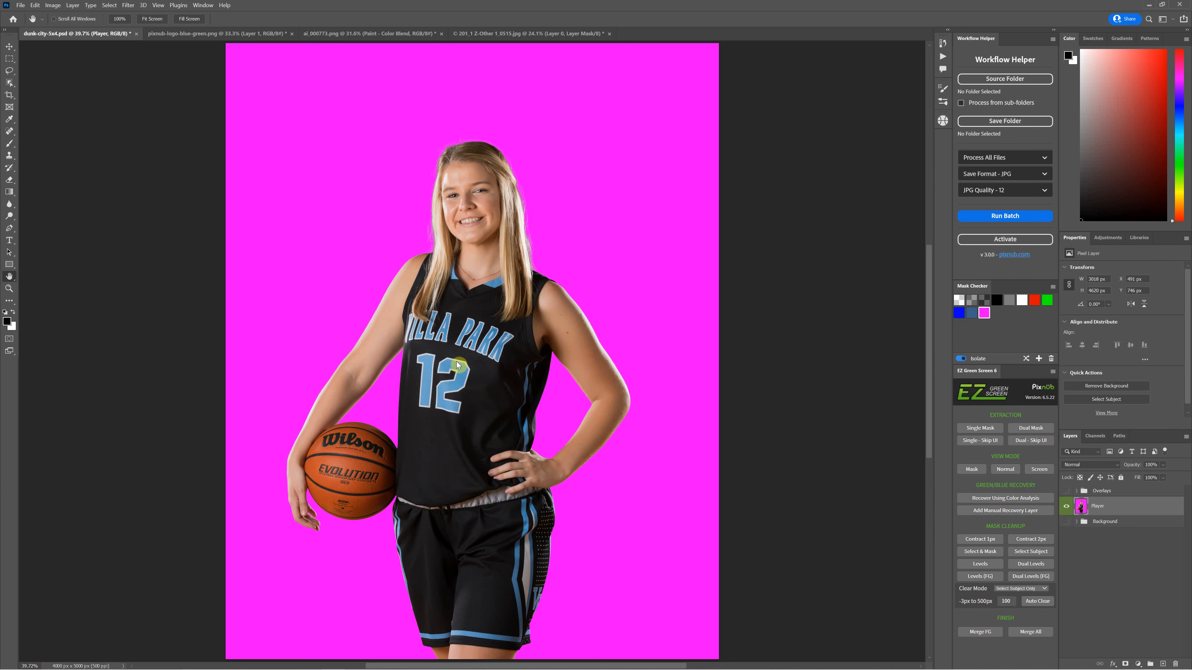
- Check the isolated Player cut-out on gray, black, white, steel blue, pure blue and the light checkerboard, and turn isolation off
left_click(1008, 301)
left_click(997, 300)
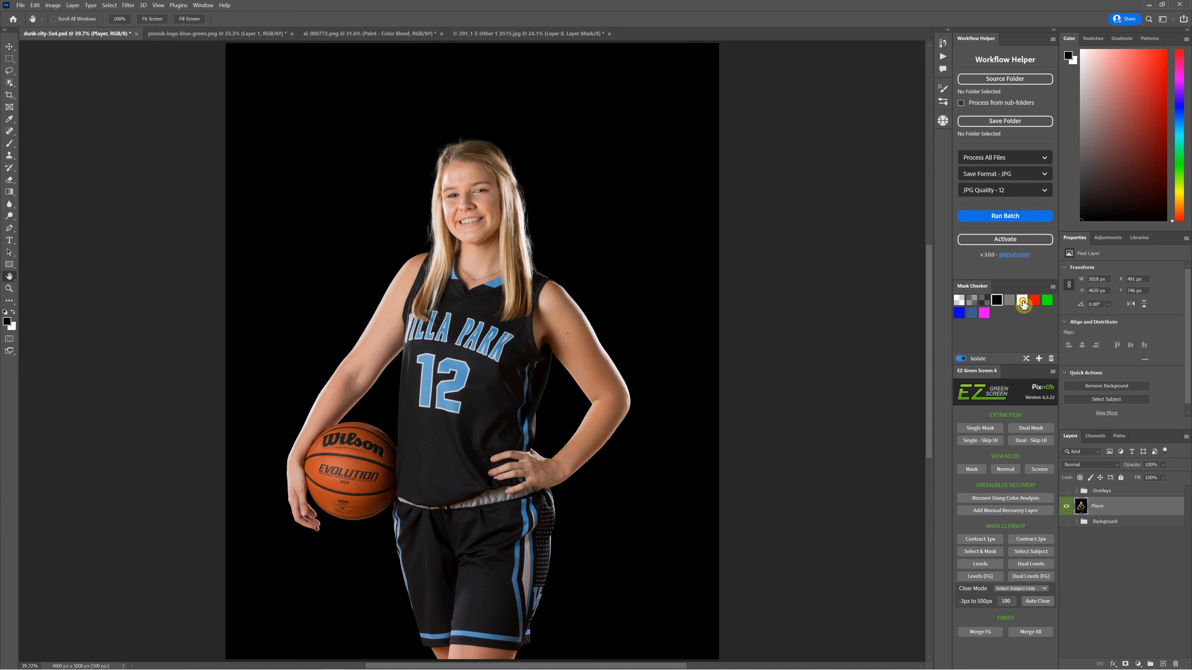
left_click(1022, 300)
left_click(971, 313)
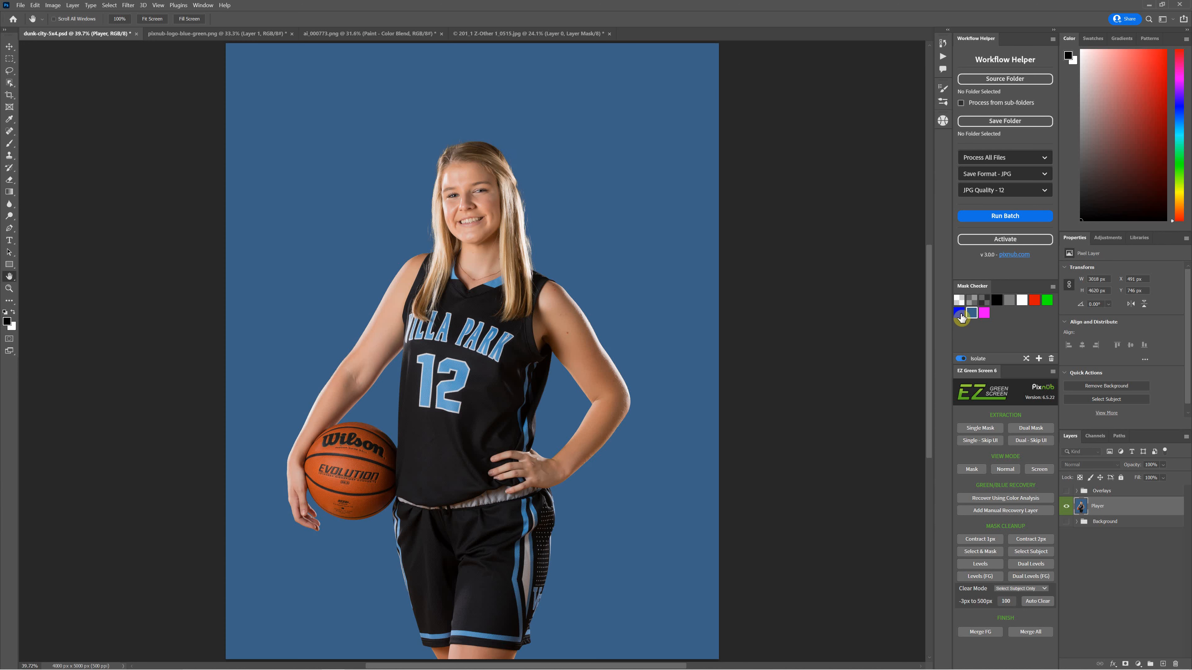
left_click(958, 313)
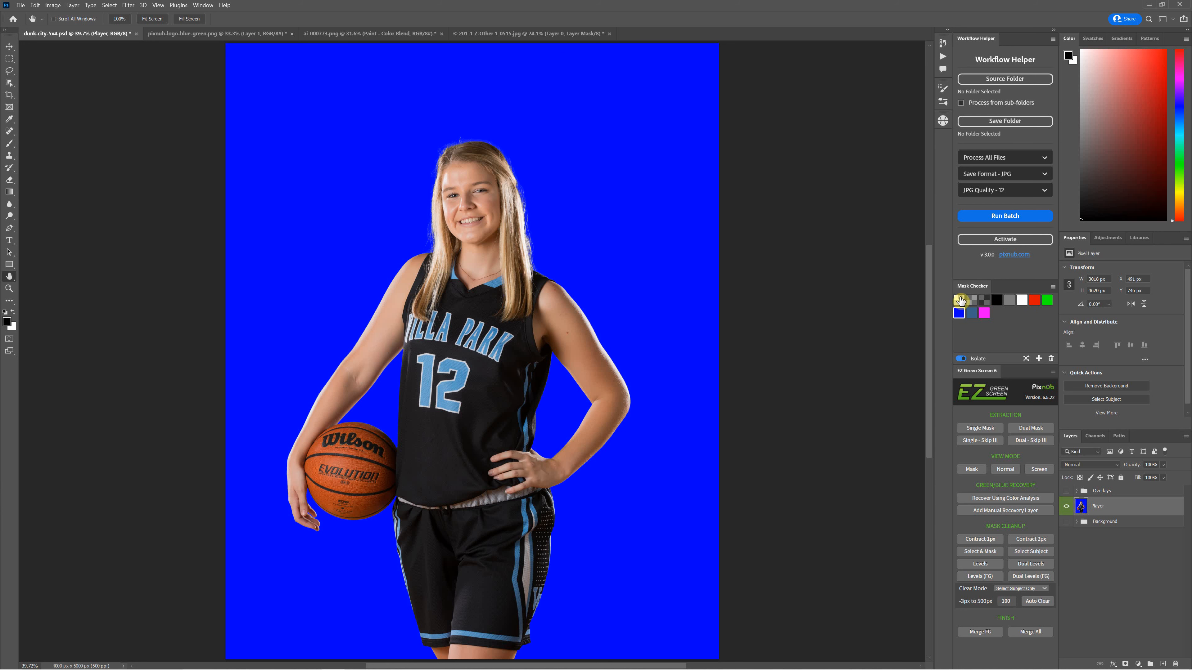
left_click(960, 301)
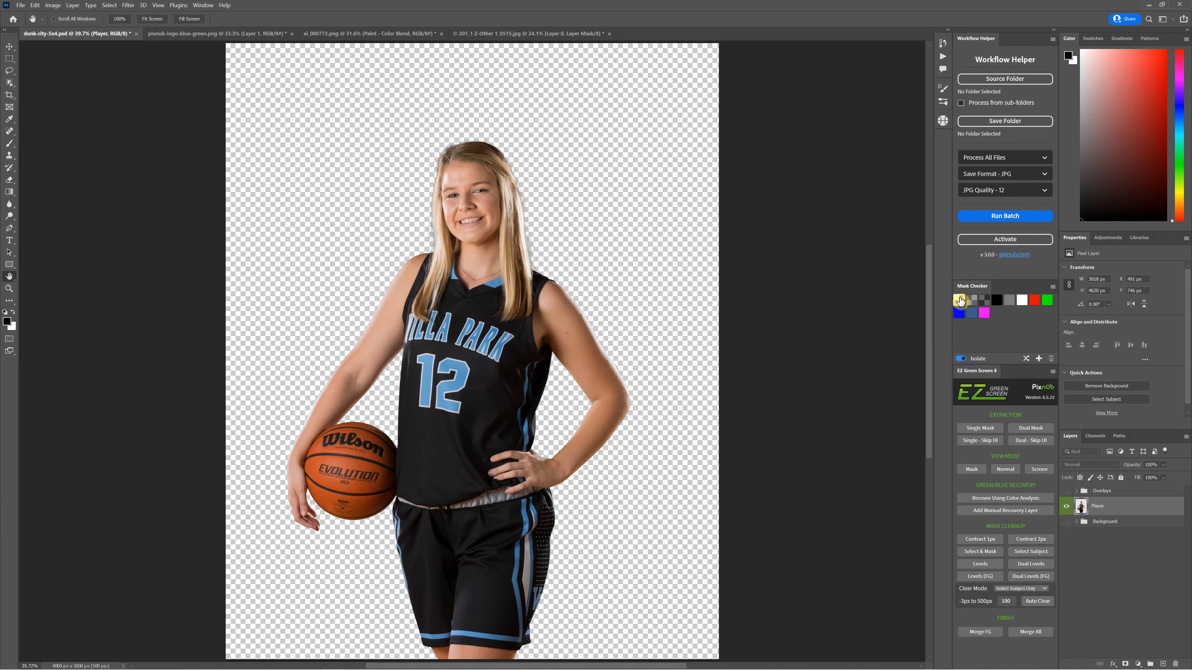
left_click(959, 359)
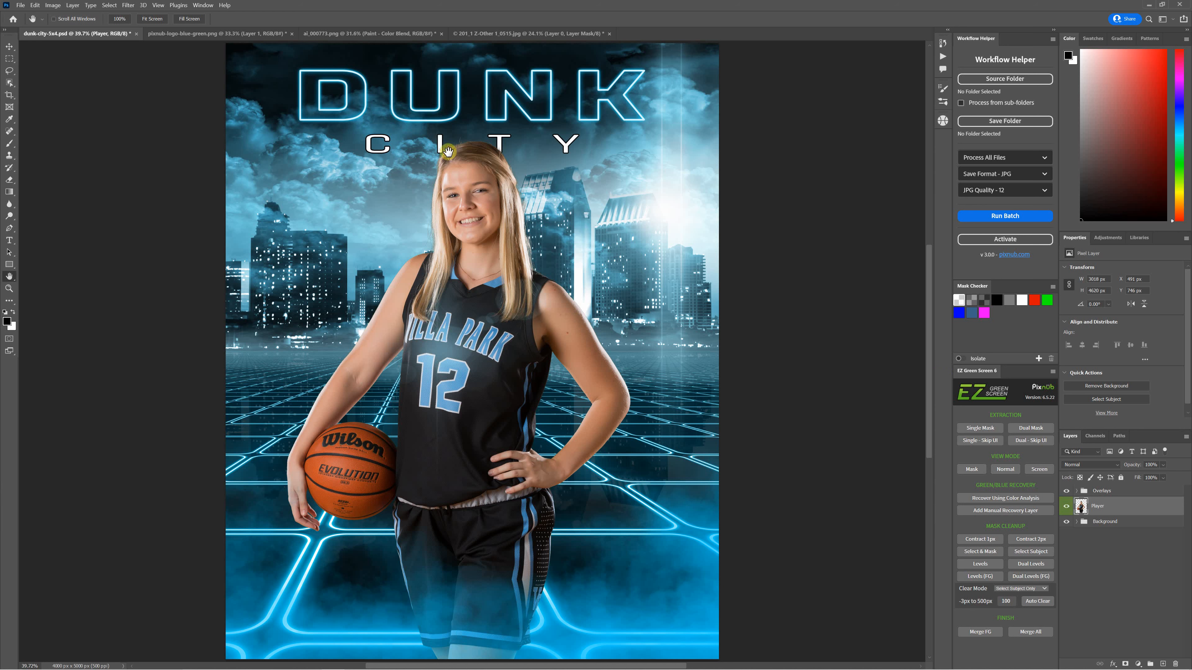
- Expand the Overlays group, look through its layers and collapse the group again
left_click(1077, 491)
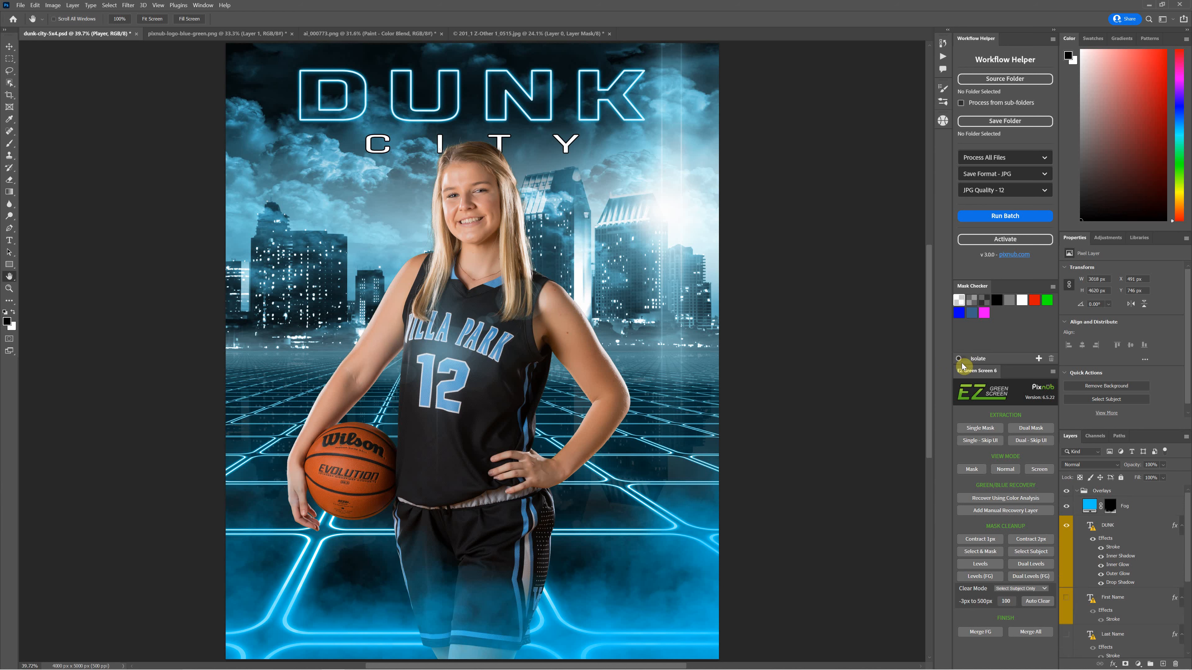
scroll(1089, 544, "down", 3)
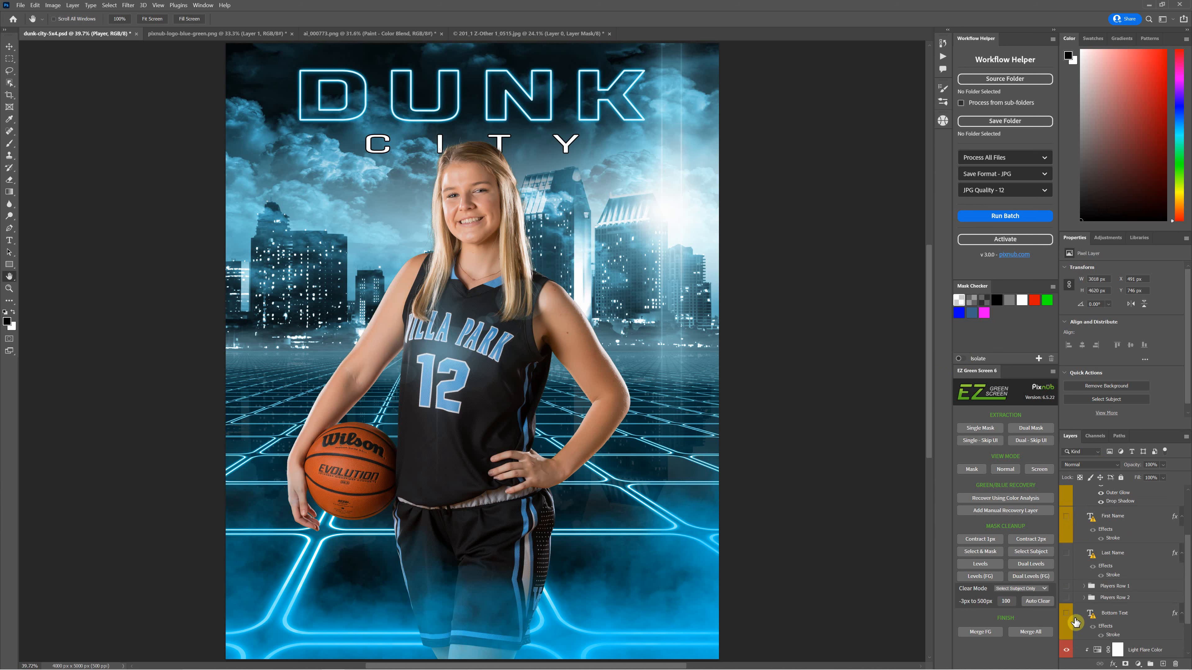
scroll(1082, 512, "up", 3)
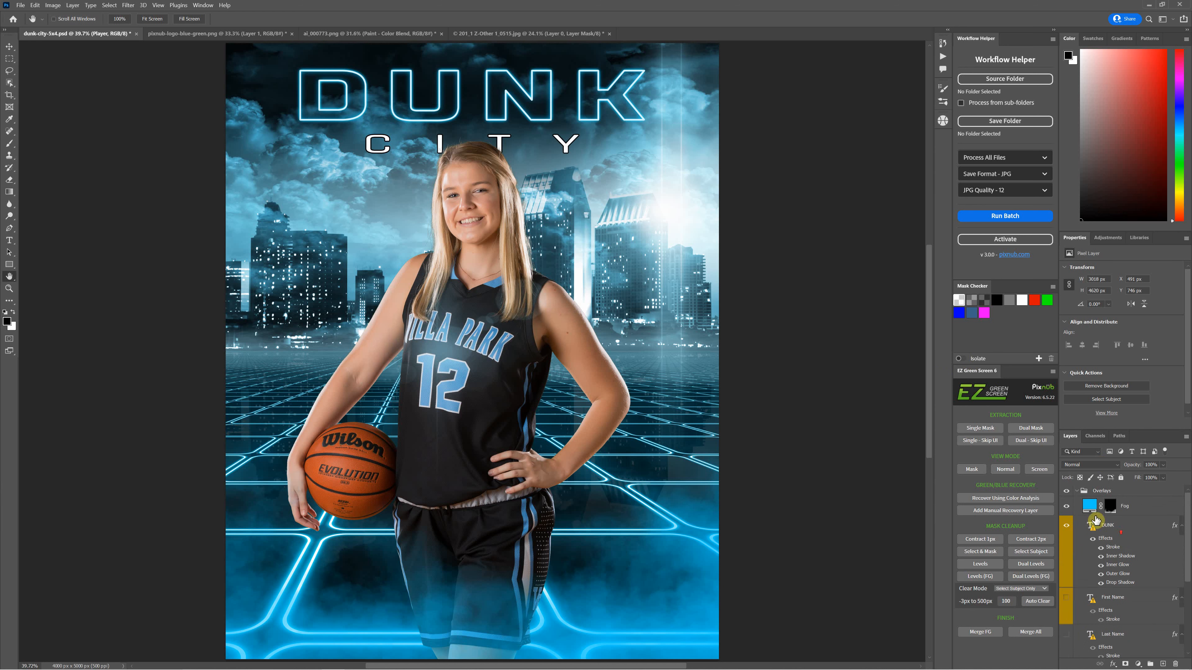
left_click(1077, 492)
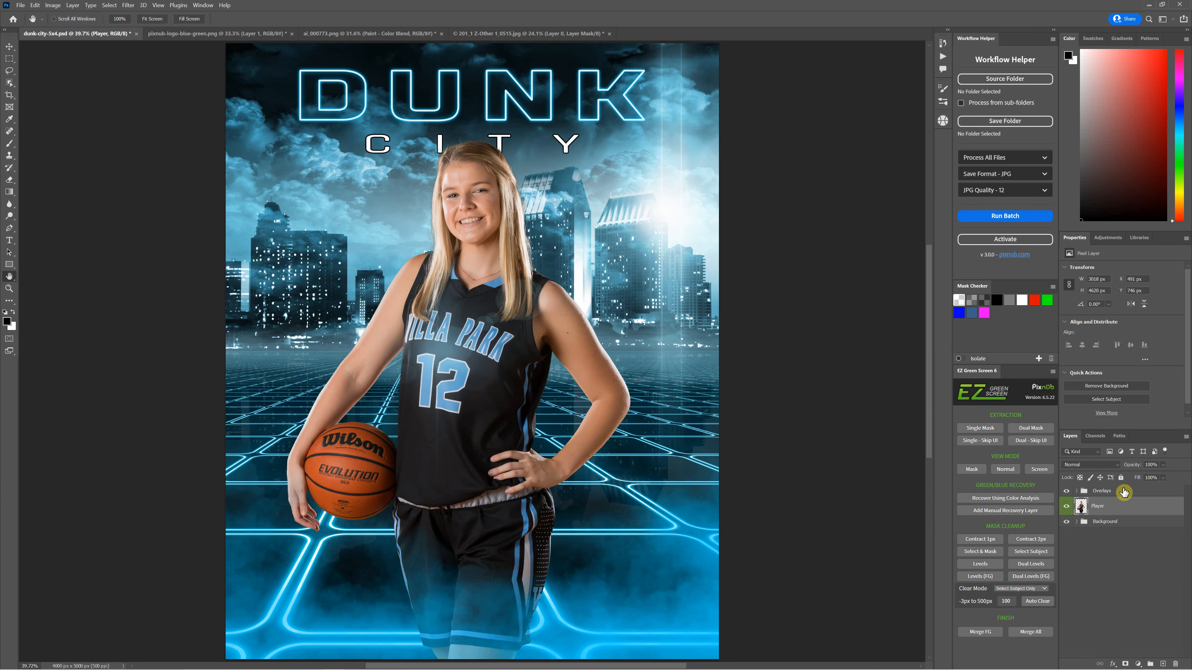
- Duplicate the Player layer, scale the original to about 36% and place it in front of the skyline beside the large player's raised shoulder
key("ctrl+j")
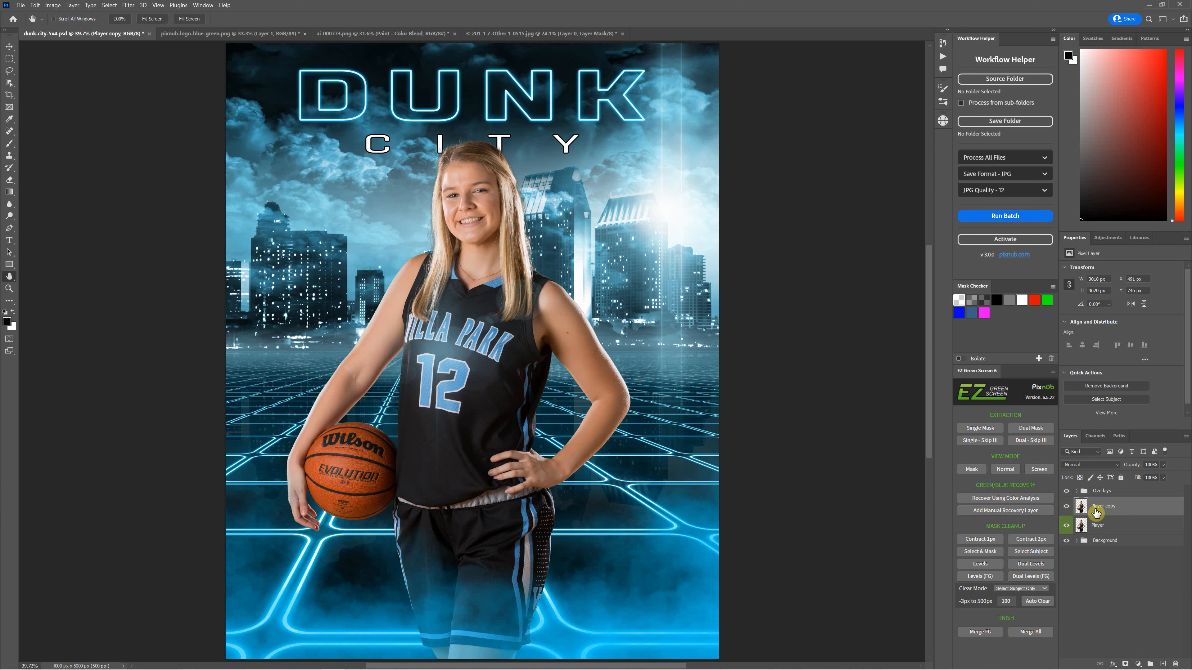
left_click(1102, 527)
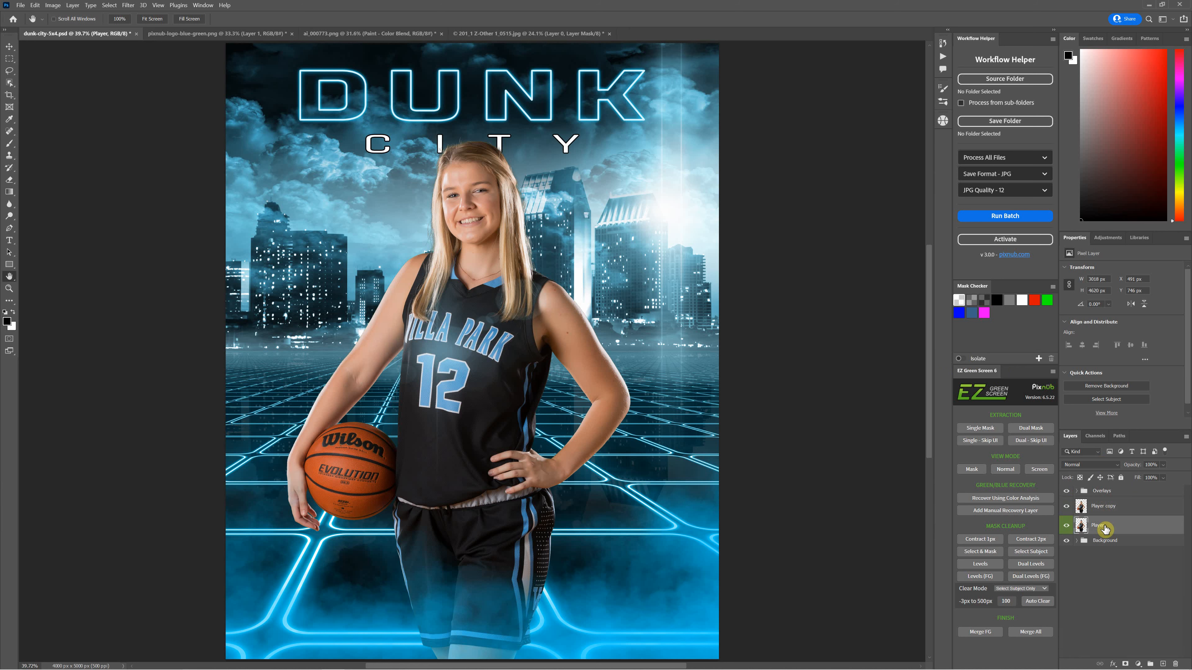
key("ctrl+t")
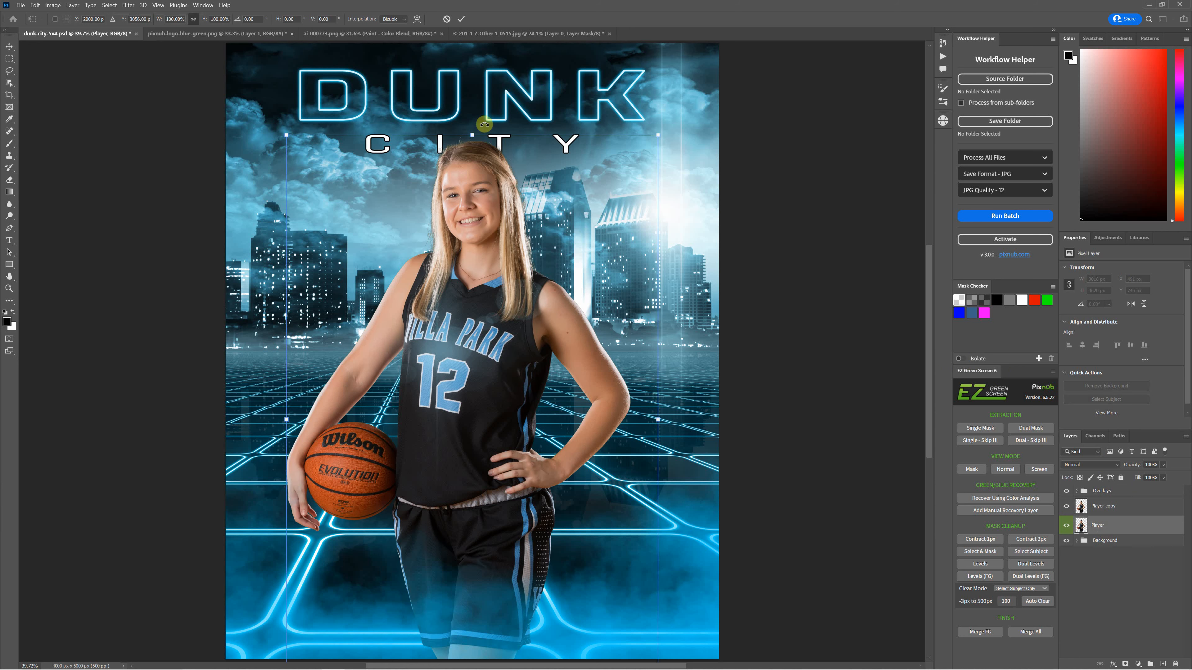
left_click_drag(481, 132, 479, 337)
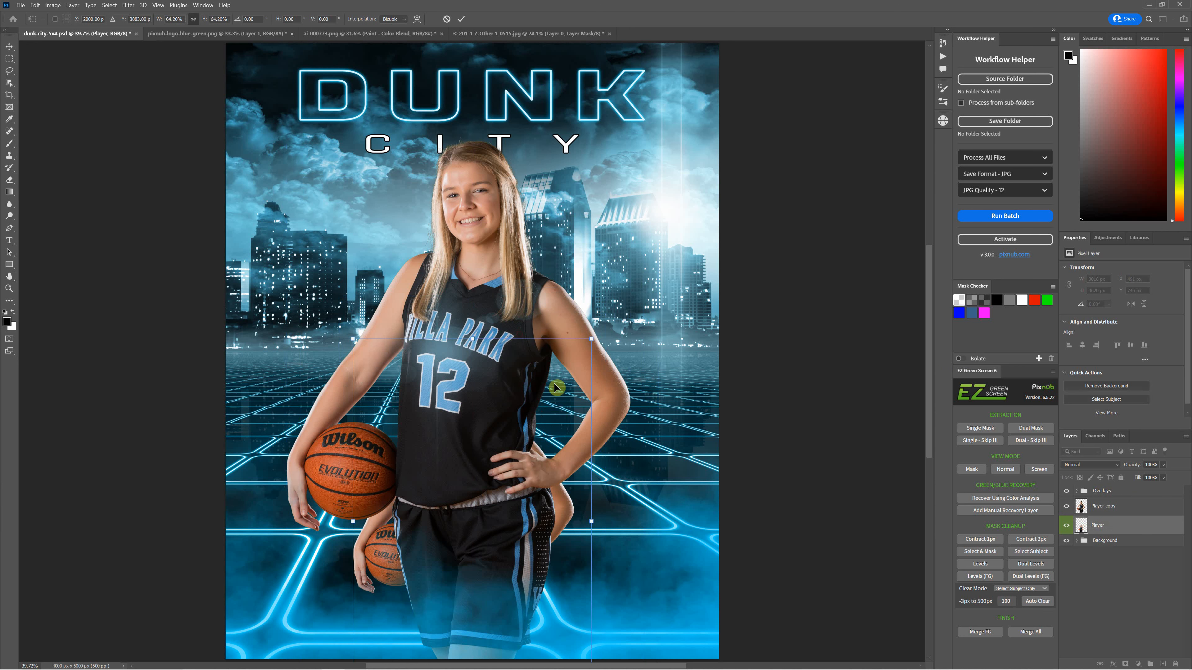
left_click_drag(547, 455, 702, 254)
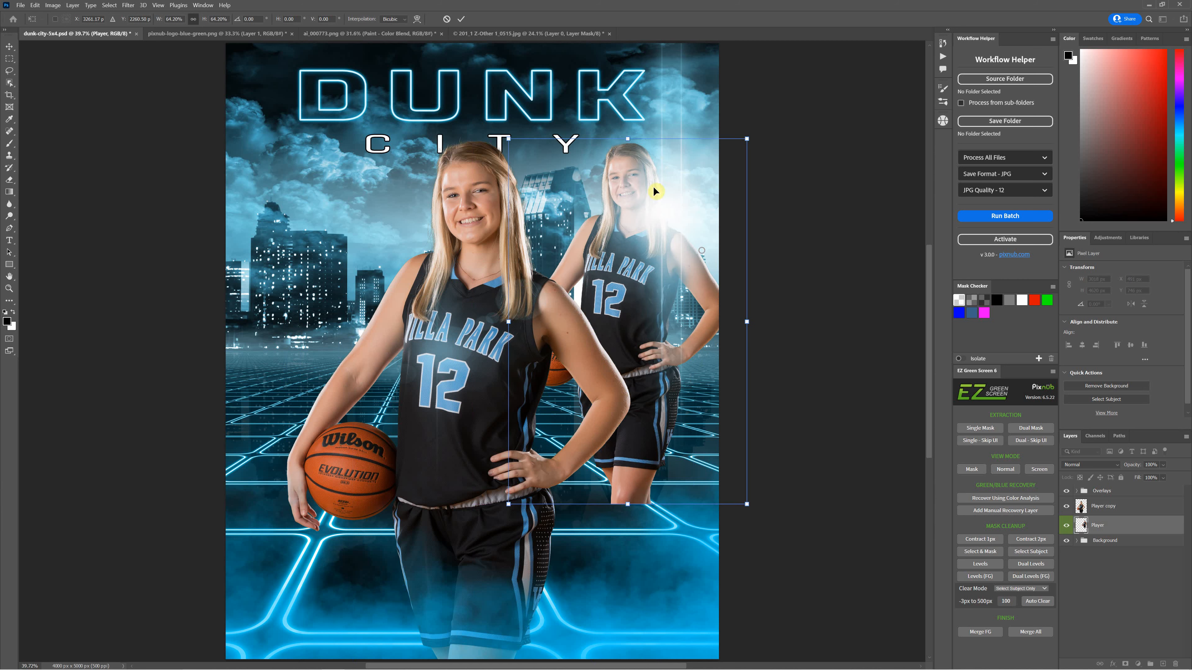
left_click_drag(627, 138, 629, 263)
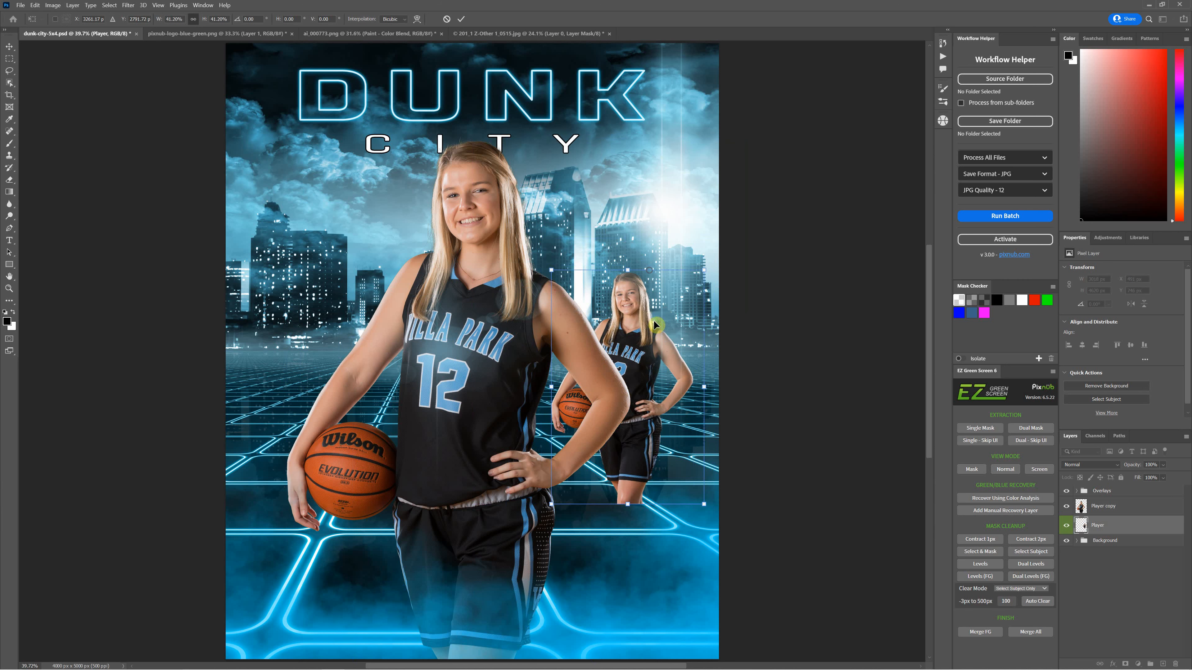
left_click_drag(637, 341, 317, 280)
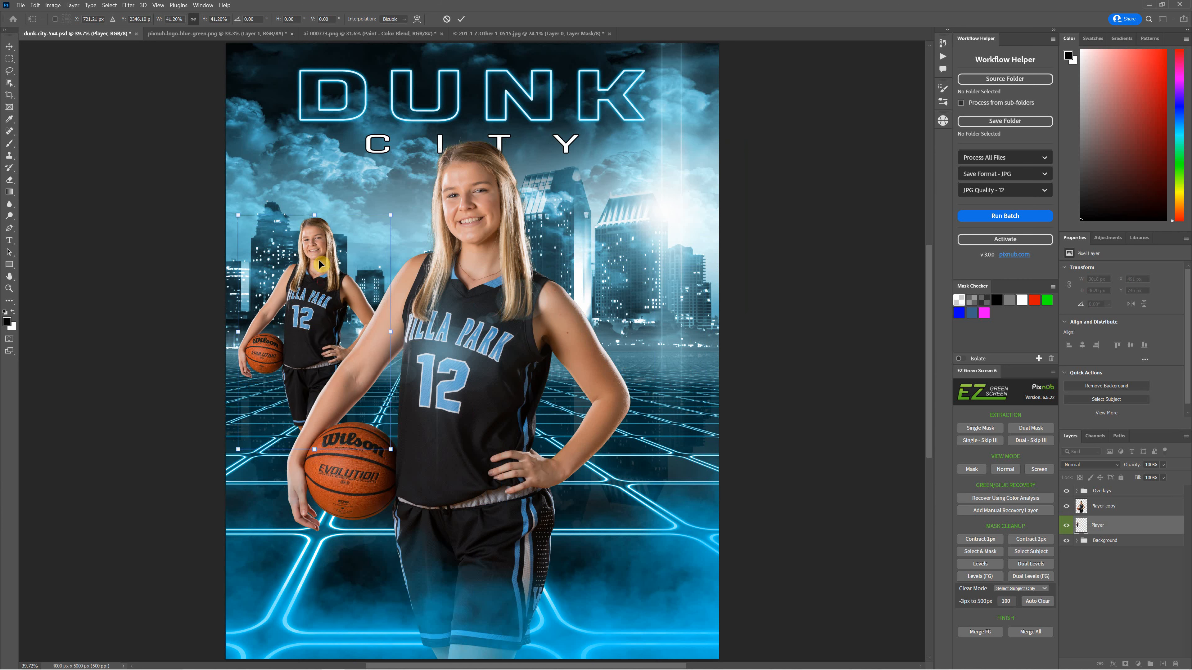
left_click_drag(314, 214, 319, 244)
left_click_drag(324, 315, 325, 292)
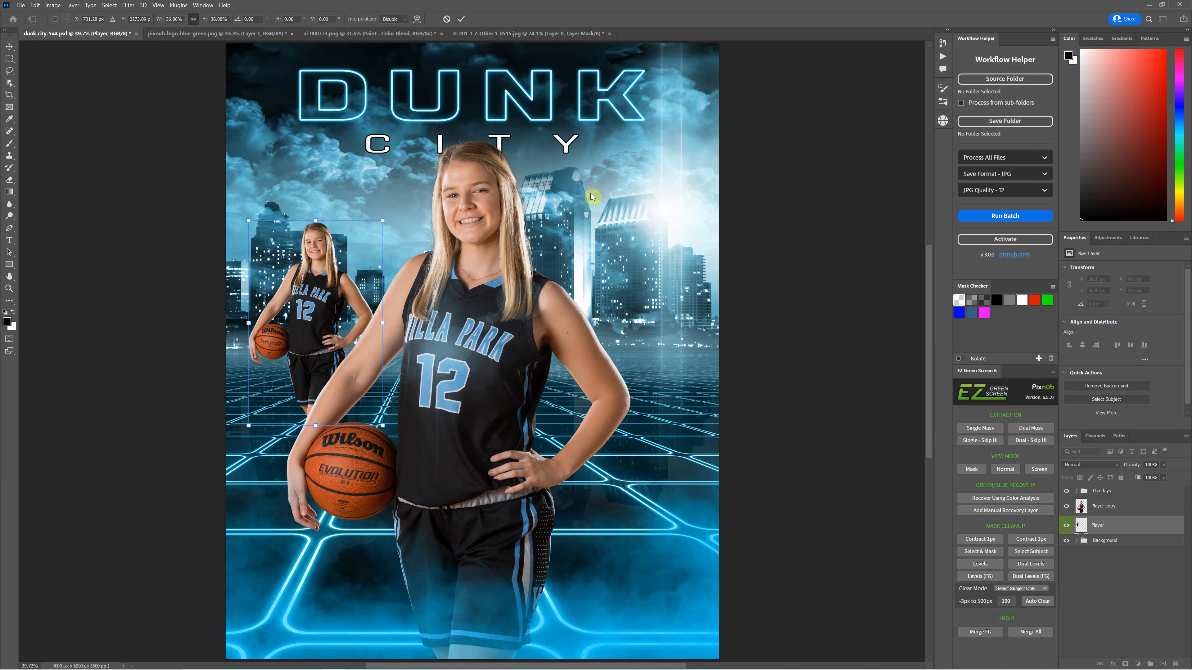
left_click(463, 21)
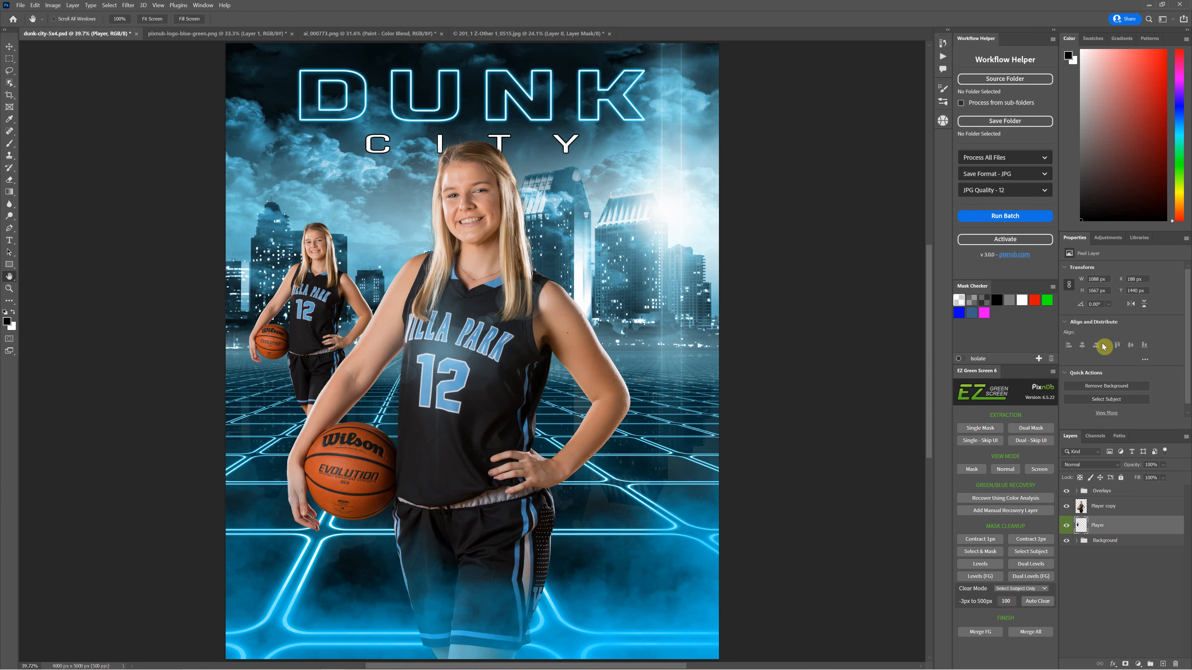
- Isolate the Player copy and Player layers together with Mask Checker and set the transparency background to magenta
left_click(1126, 512, "ctrl")
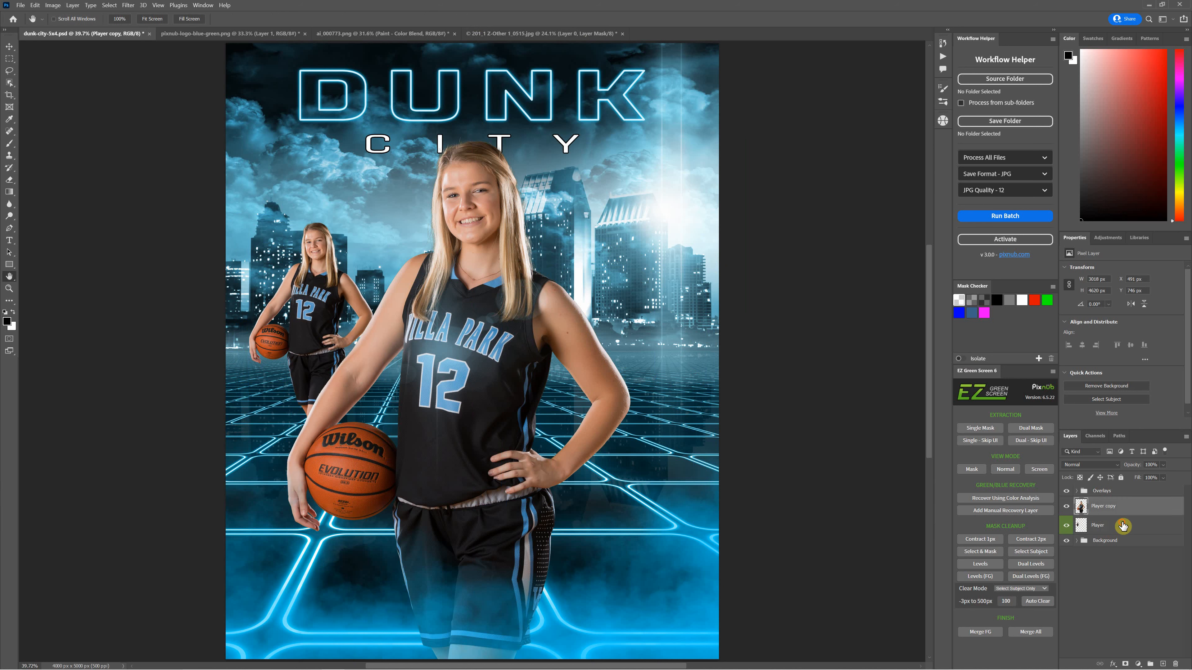
left_click(962, 359)
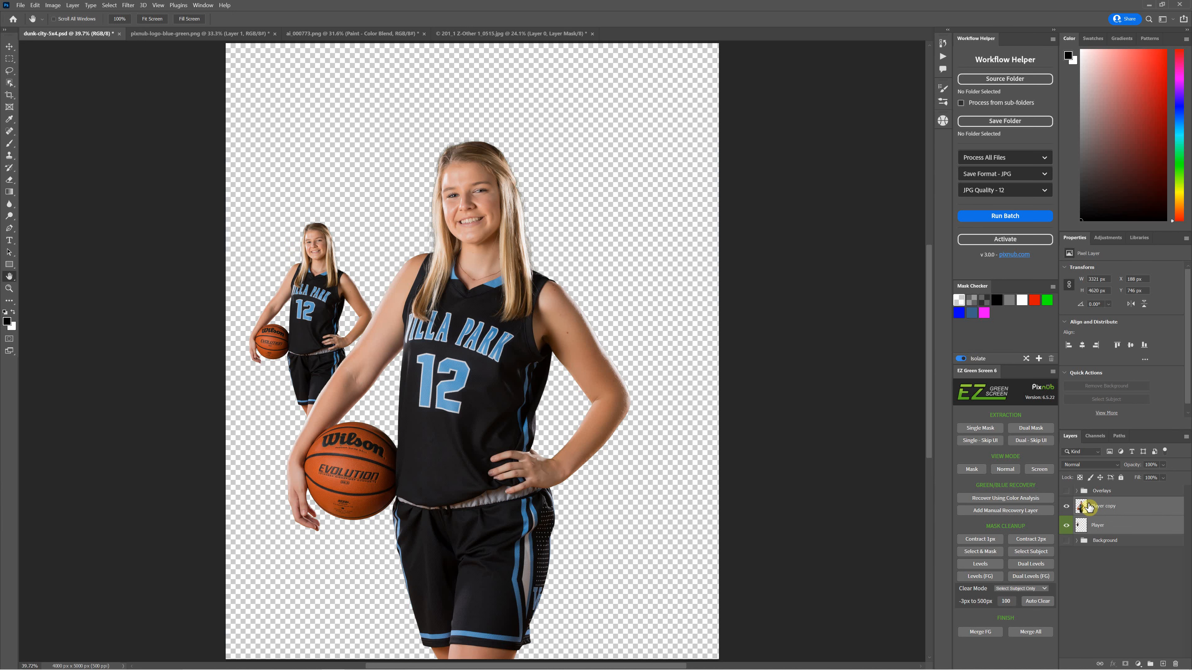
left_click(983, 313)
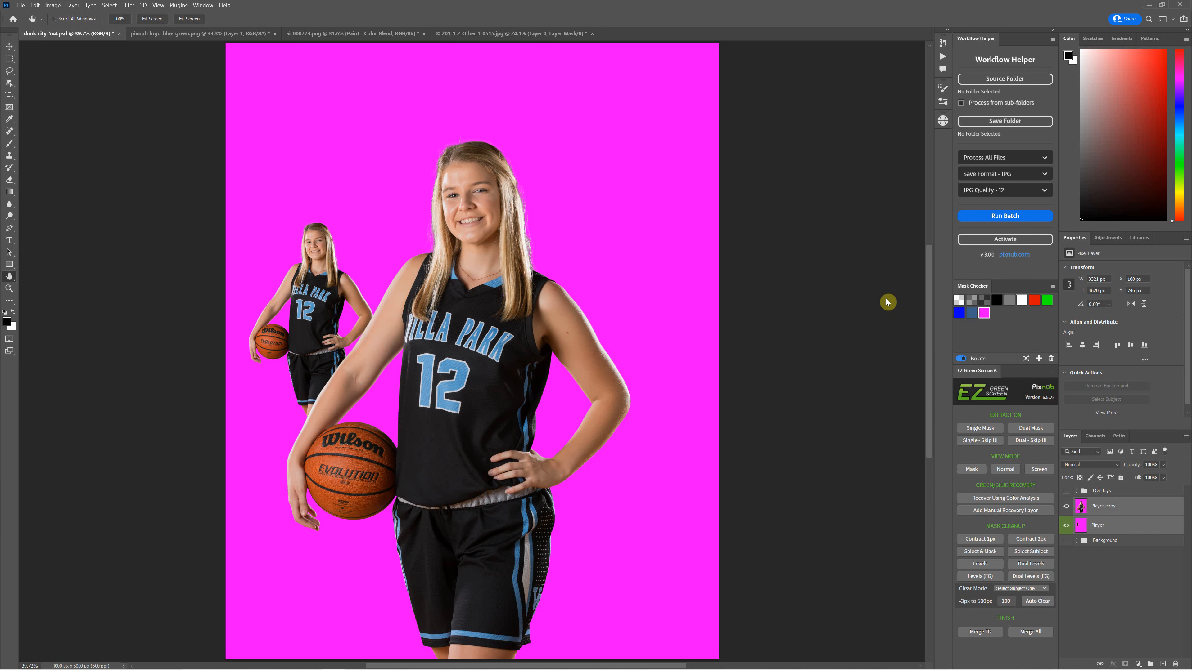
- Compare both isolated players on steel blue, pure blue, gray and the light checkerboard, and turn isolation off
left_click(971, 313)
left_click(959, 313)
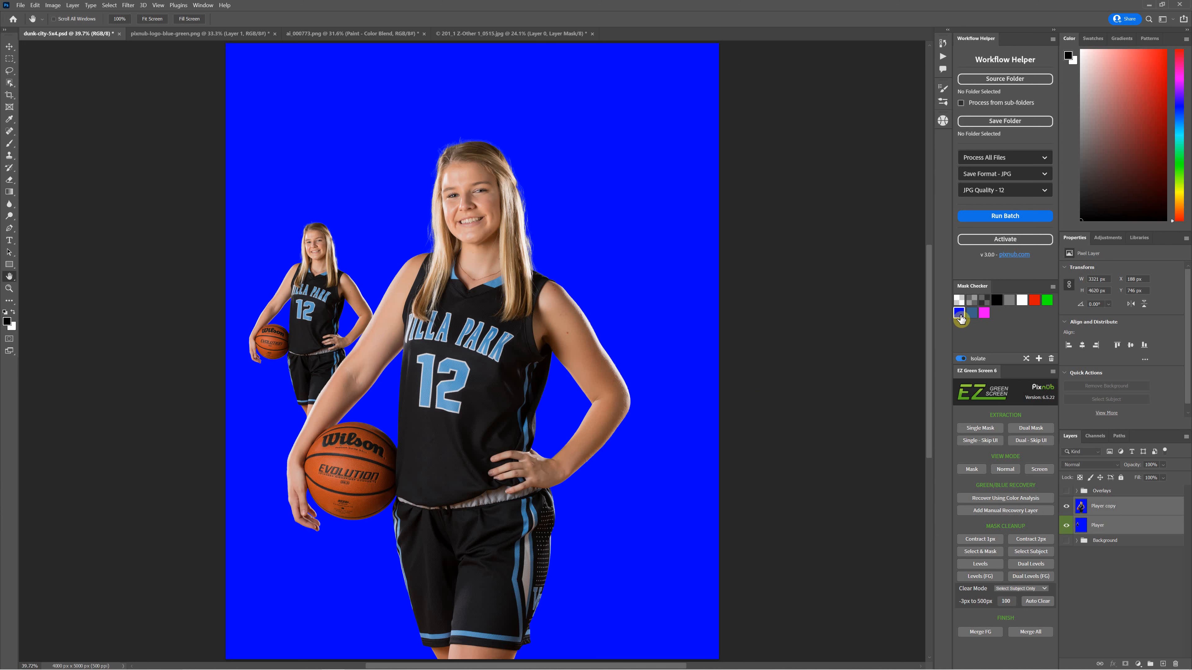
left_click(1010, 300)
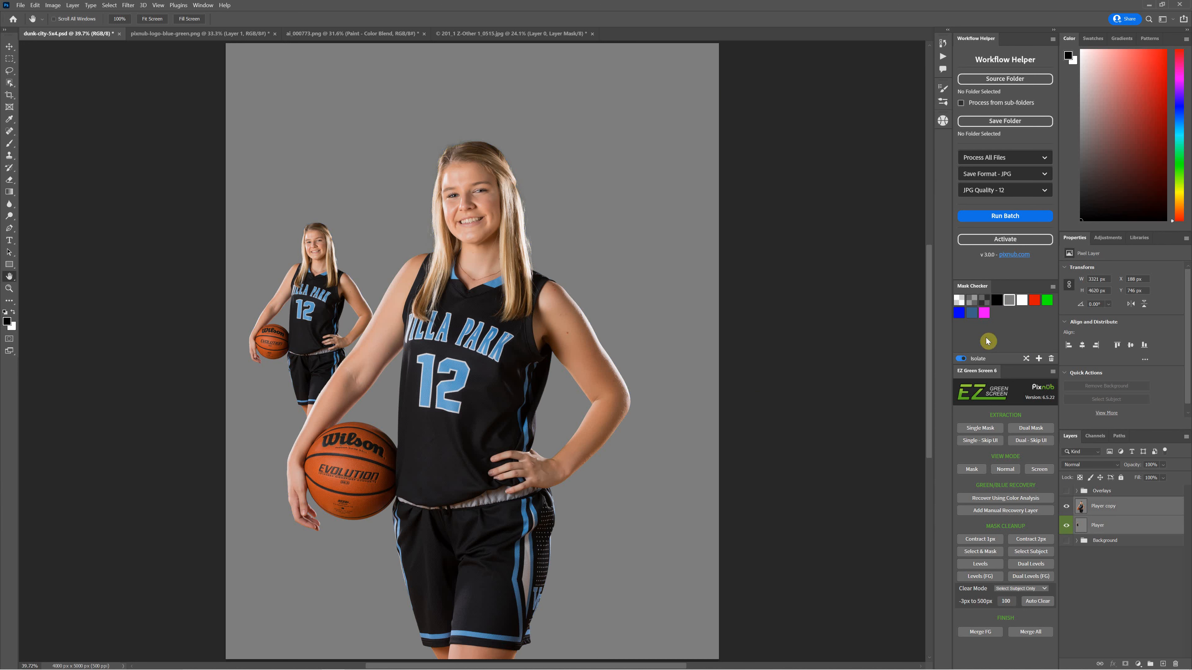
left_click(959, 303)
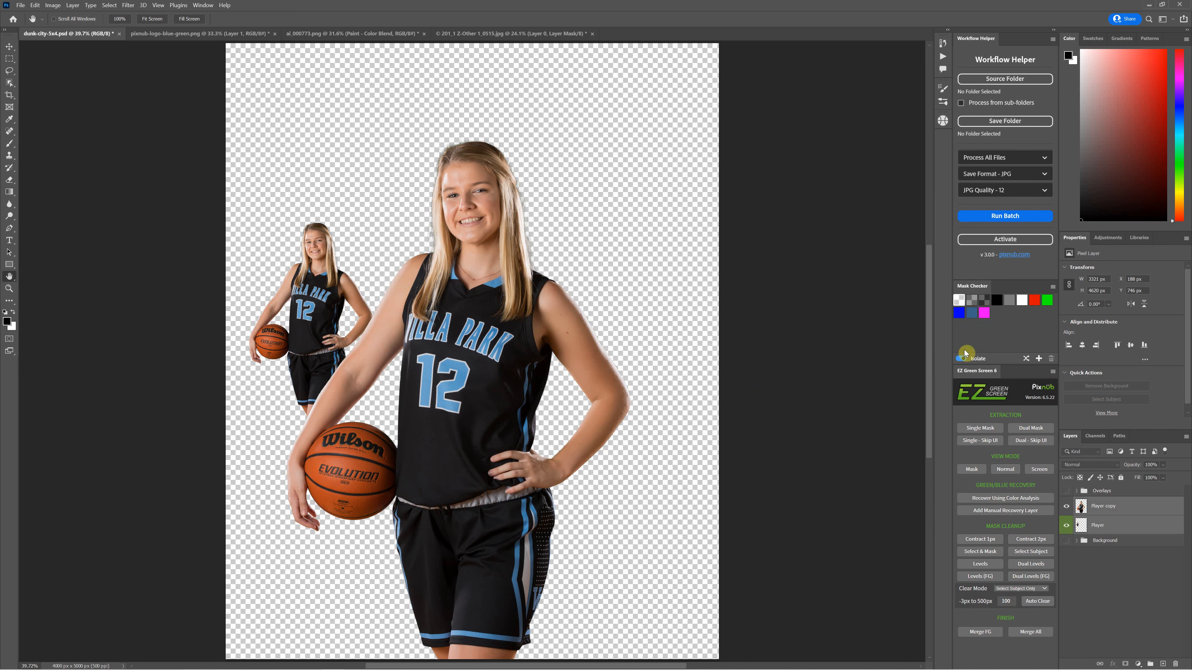
left_click(960, 359)
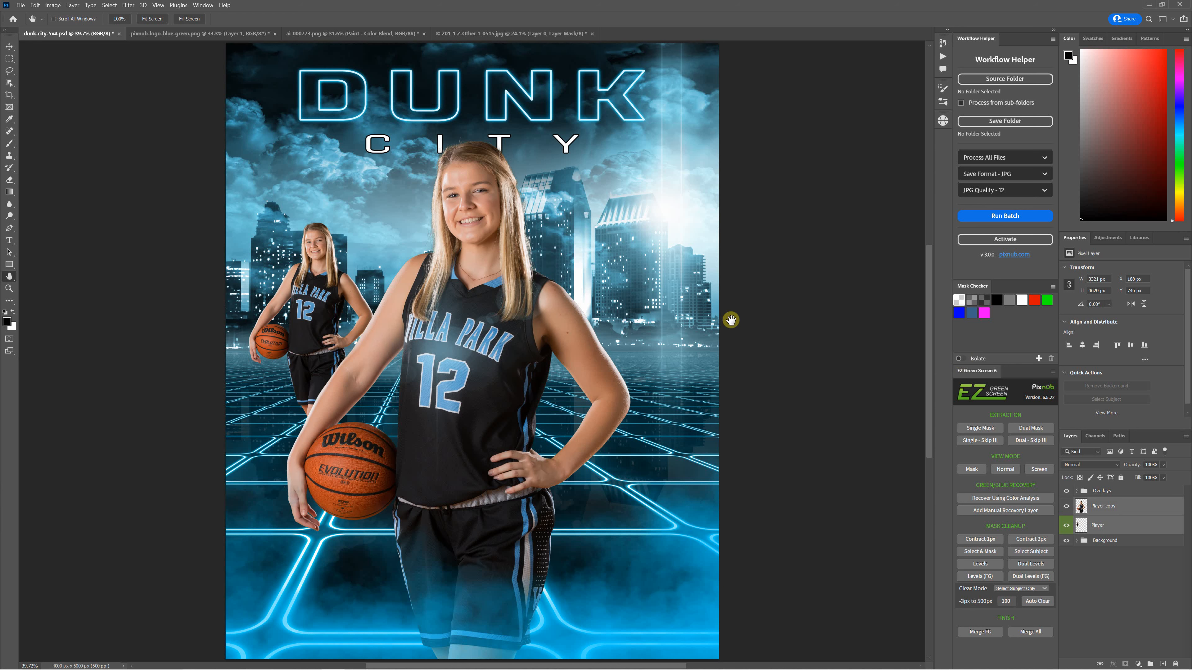
- Isolate only the small Player layer on magenta and steel blue, reveal Player copy beside it, and turn isolation off
left_click(1116, 526)
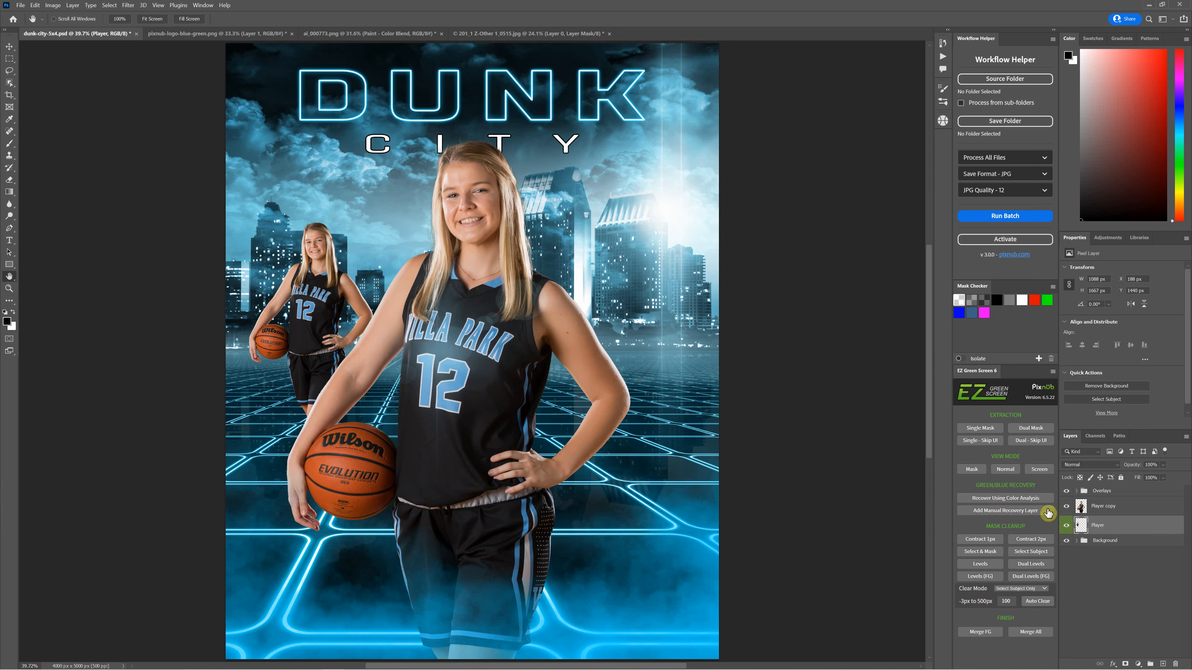
left_click(964, 359)
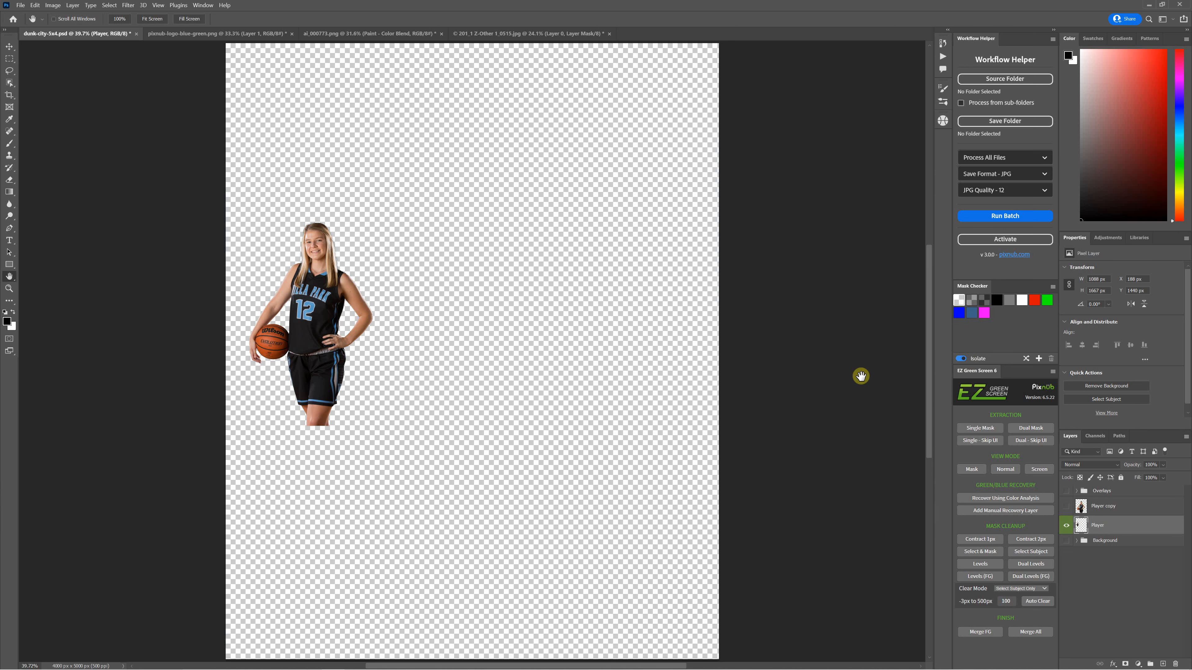
left_click(983, 313)
left_click(972, 313)
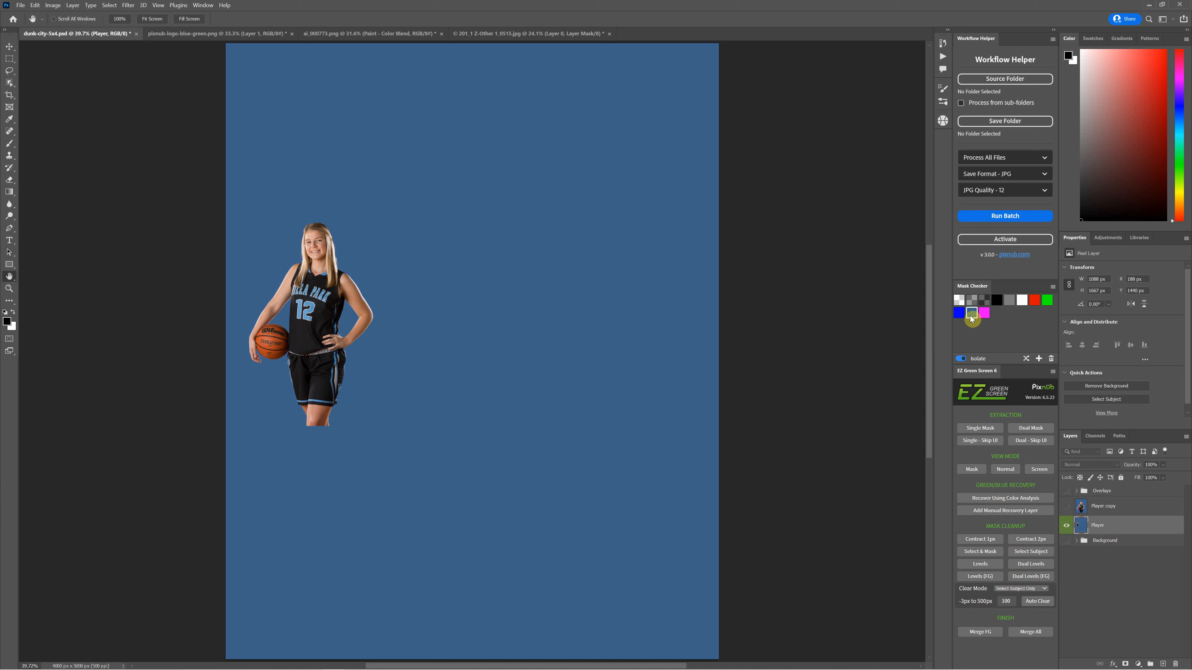
left_click(1066, 506)
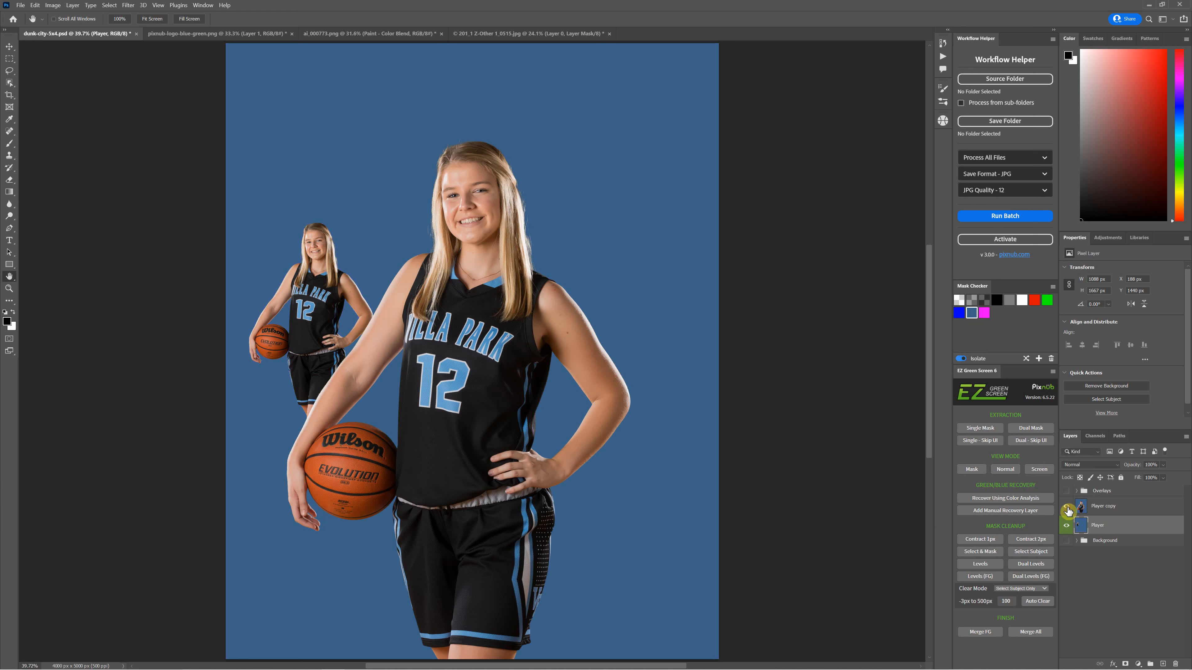
left_click(960, 360)
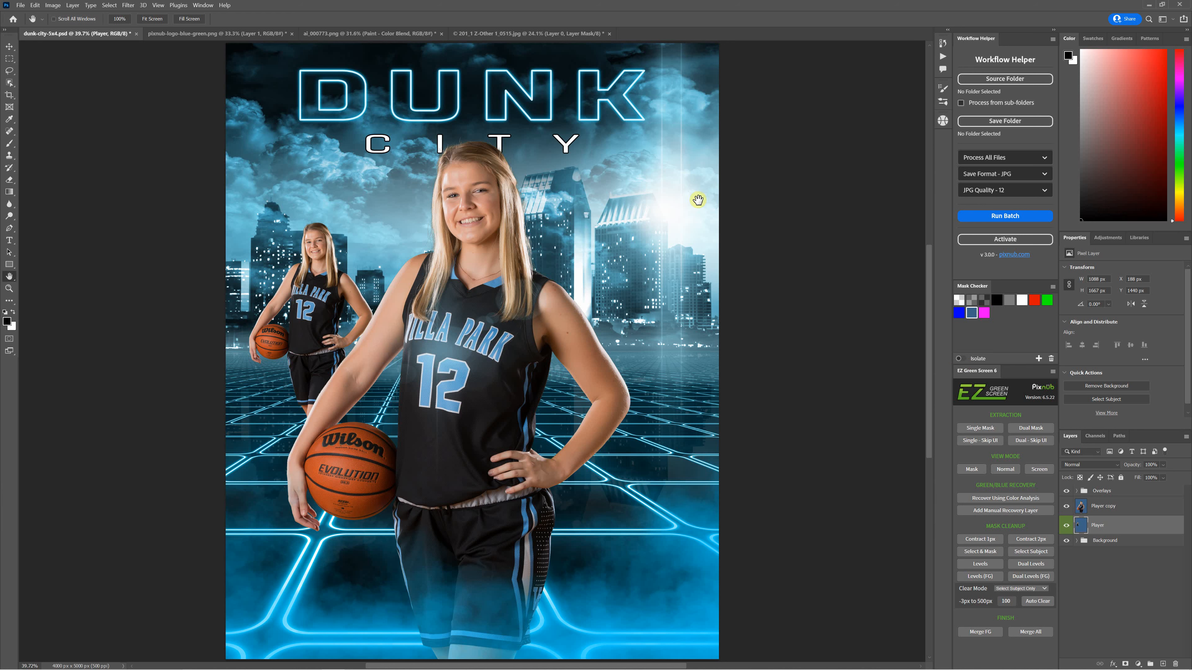
- Switch to the pixnub-logo-blue-green.png document and check the logo on the light checkerboard and on magenta
left_click(221, 34)
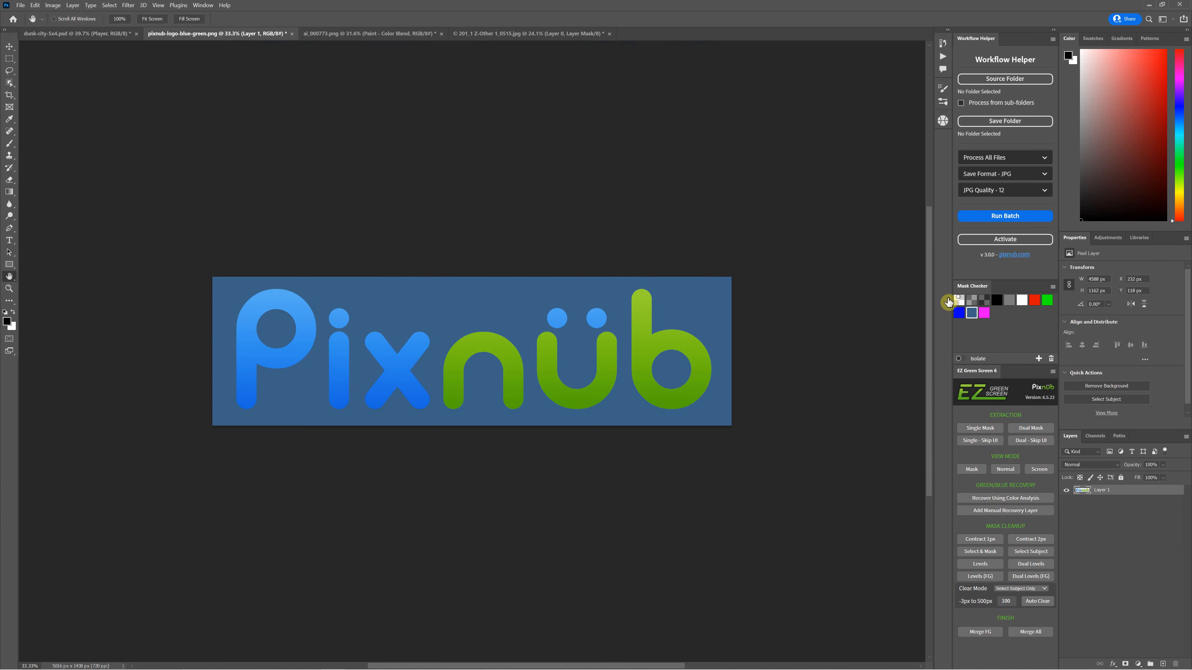
left_click(958, 301)
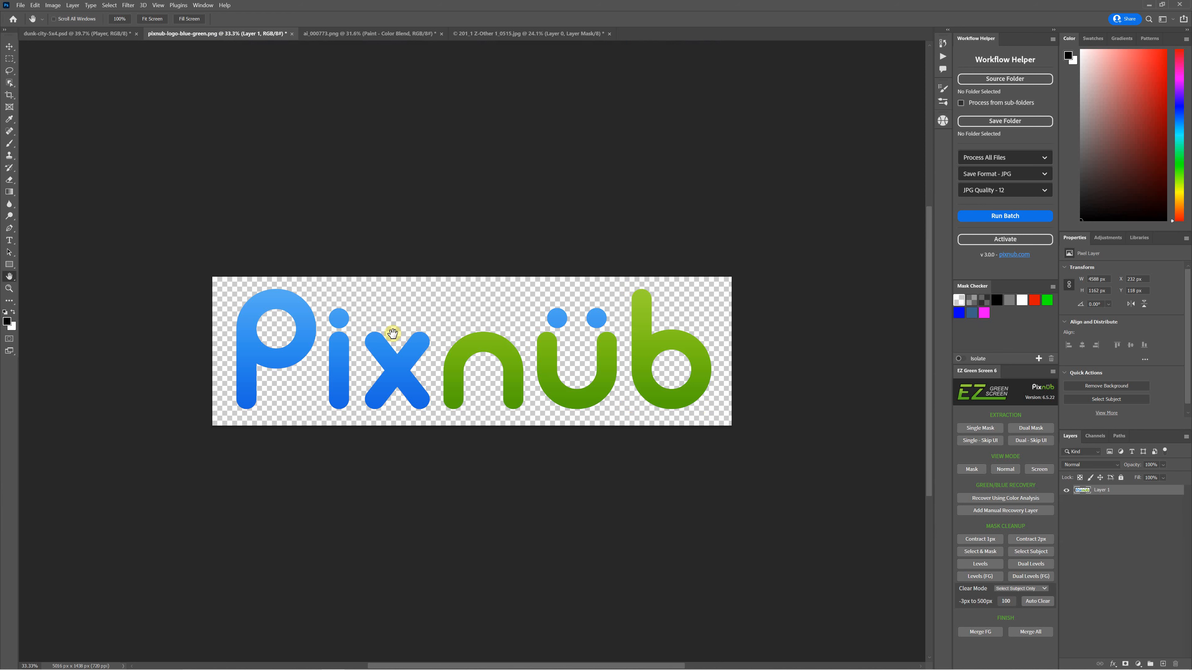
left_click(984, 312)
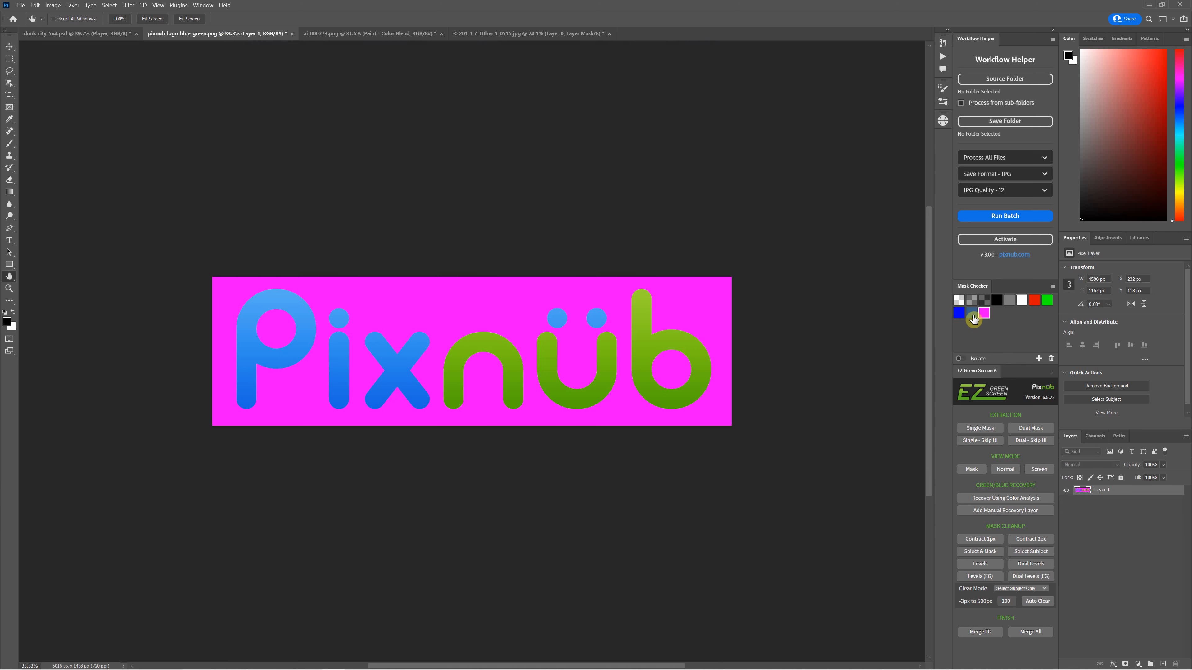
- Compare the Pixnub logo on steel blue, pure blue, black, gray and white, returning to black and gray
left_click(970, 313)
left_click(959, 312)
left_click(997, 301)
left_click(1008, 300)
left_click(1022, 303)
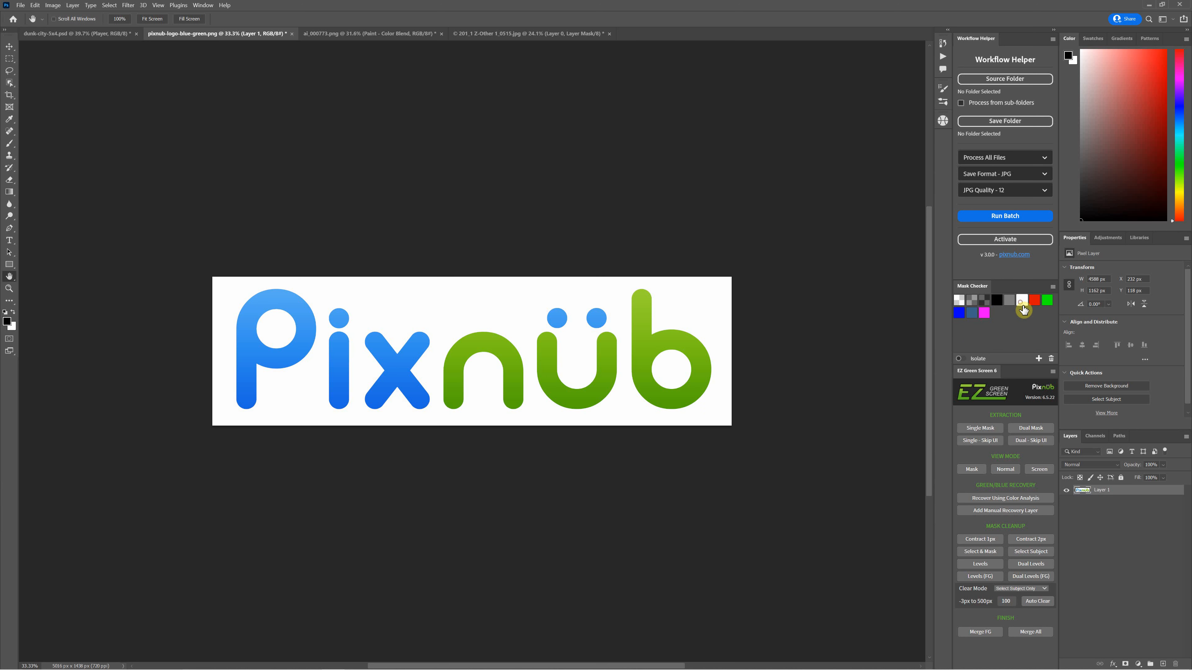
left_click(996, 303)
left_click(1010, 303)
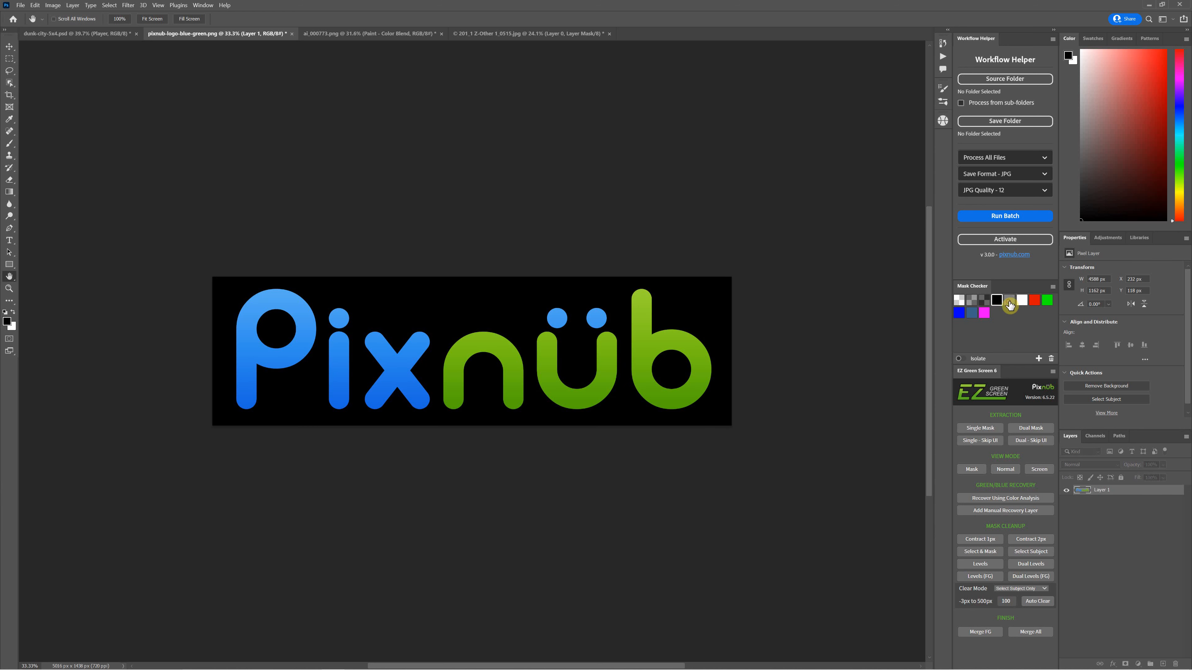
- Compare the Pixnub logo on white, gray, magenta, steel blue and pure blue, and return it to the light checkerboard
left_click(1020, 303)
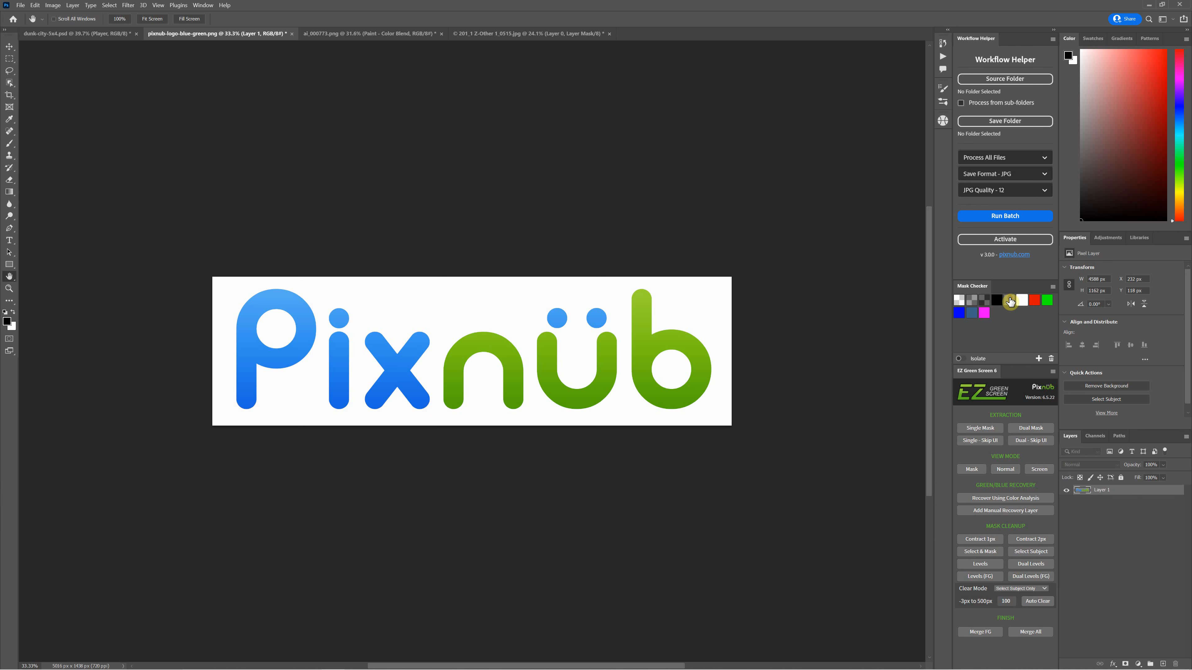
left_click(1011, 302)
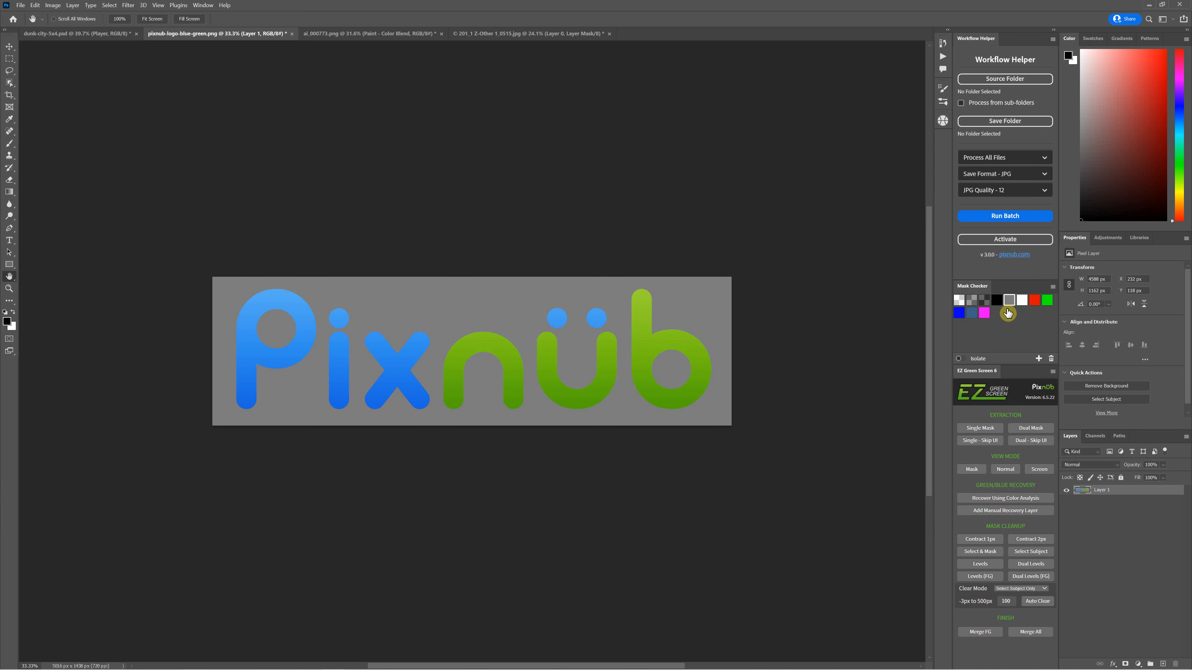
left_click(1024, 301)
left_click(984, 313)
left_click(971, 313)
left_click(960, 313)
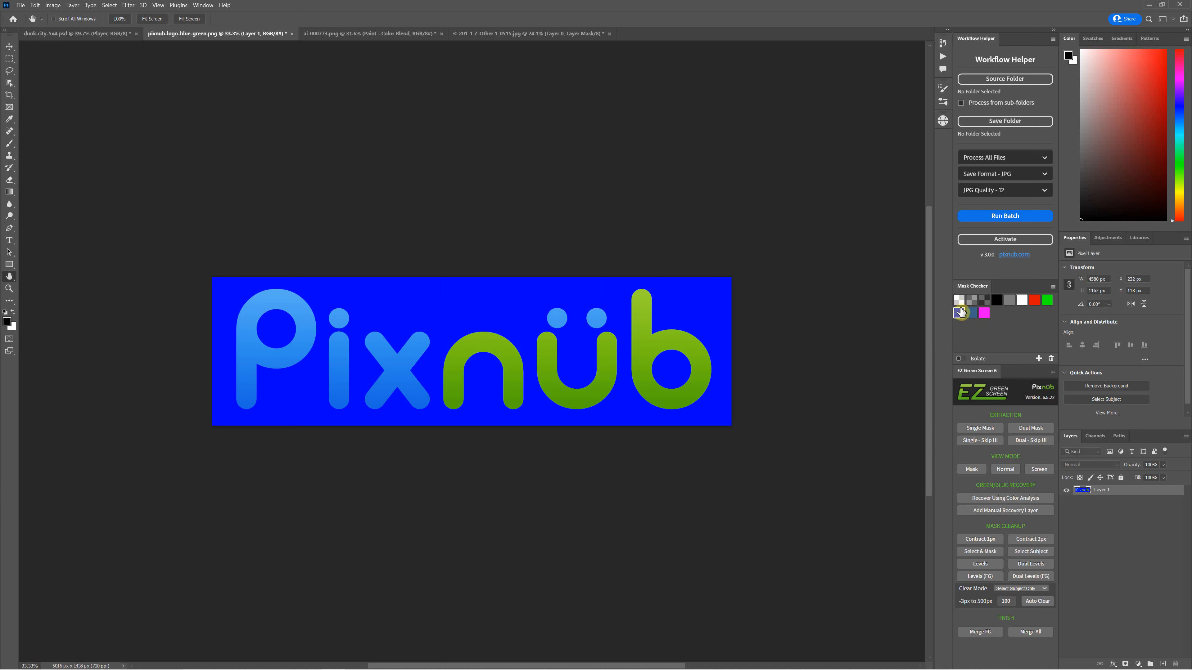
left_click(958, 300)
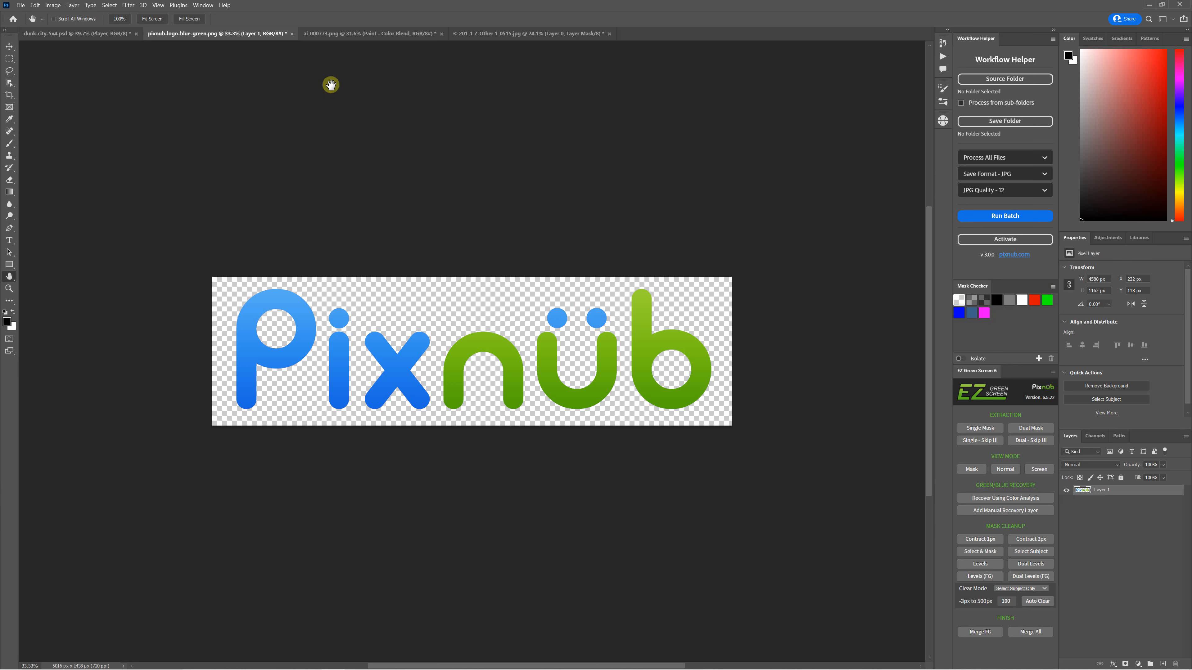
- Switch to the al_000773.png document, search the Creative Cloud Desktop plugin marketplace for "mask checker", and return to Photoshop
left_click(346, 34)
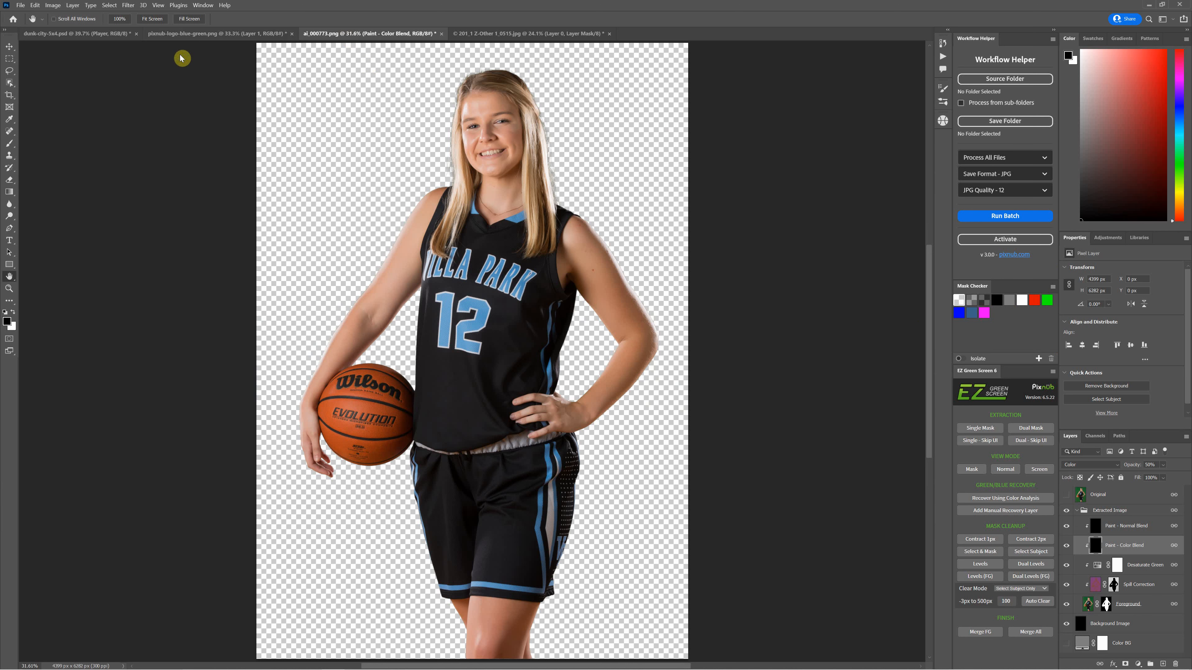
left_click(178, 5)
left_click(188, 23)
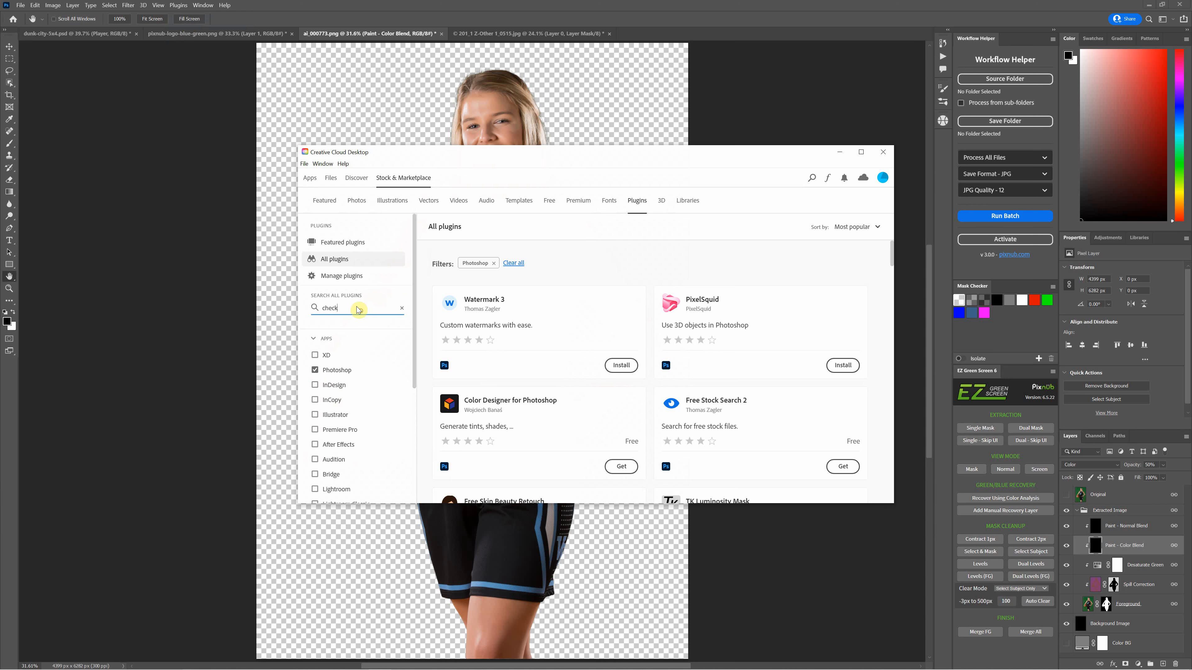
left_click(345, 308)
left_click_drag(344, 307, 322, 307)
key("Return")
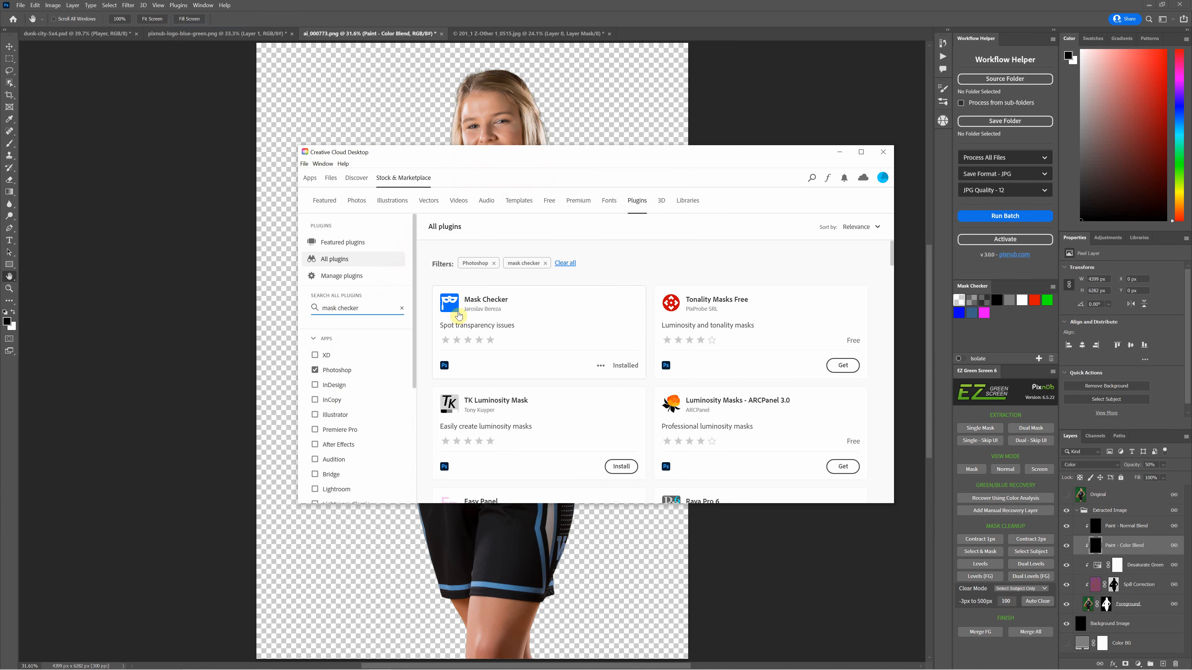
left_click(839, 154)
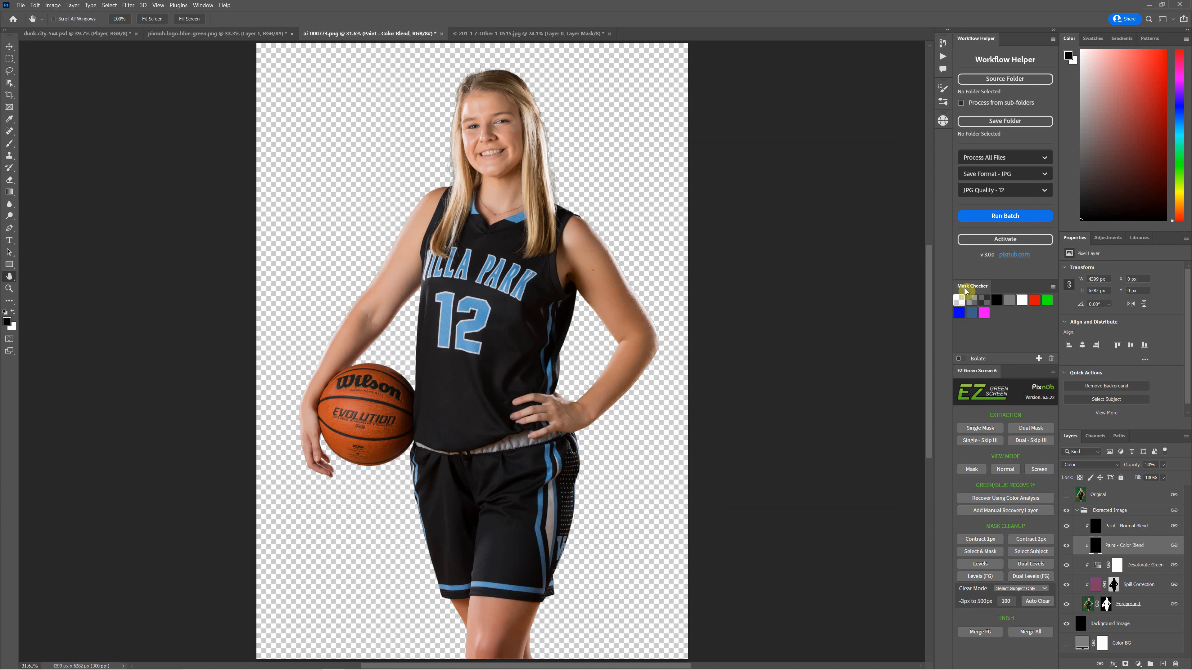